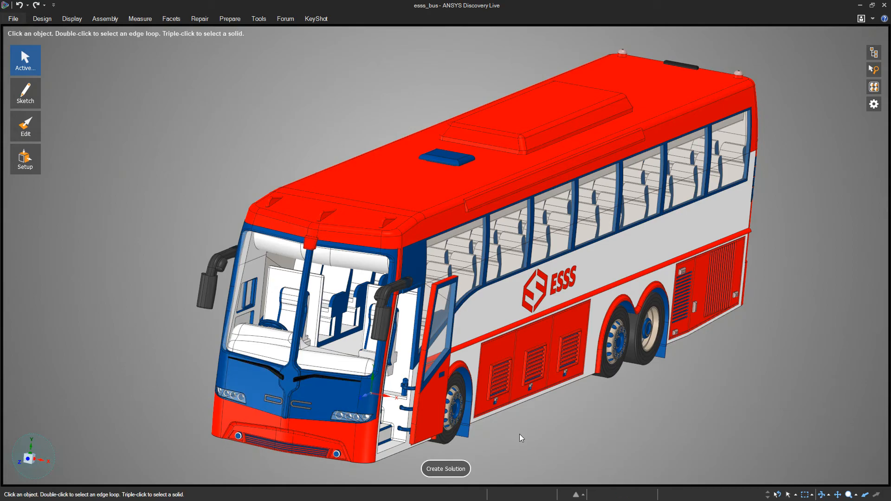
# Create an external flow study of Air (Room Temperature) around the bus, with the inlet facing its front and the ground plane under its wheels
pyautogui.click(459, 470)
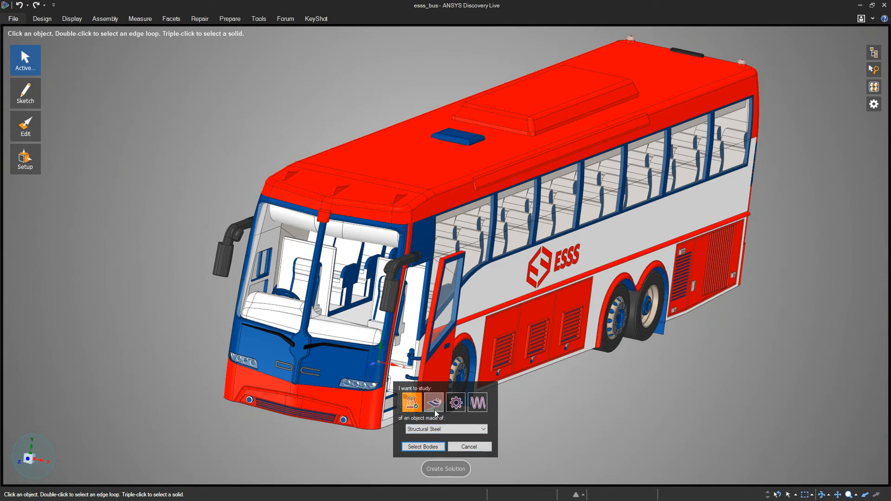
pyautogui.click(435, 410)
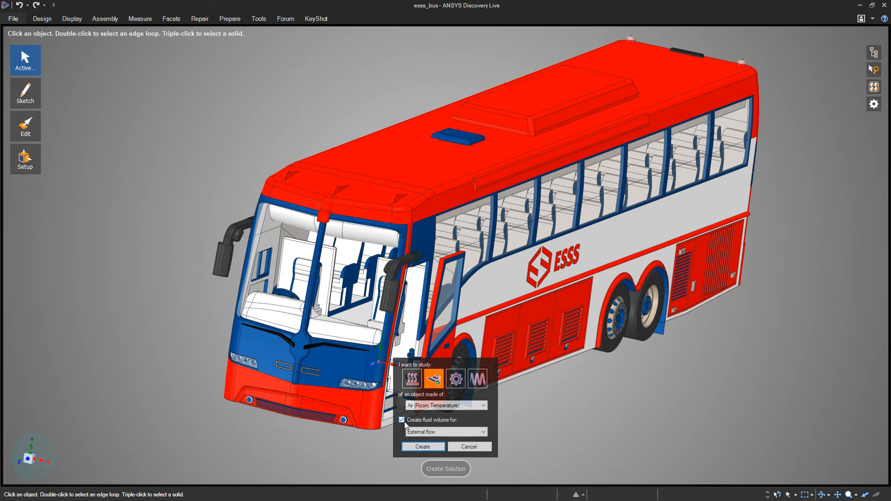
pyautogui.click(426, 447)
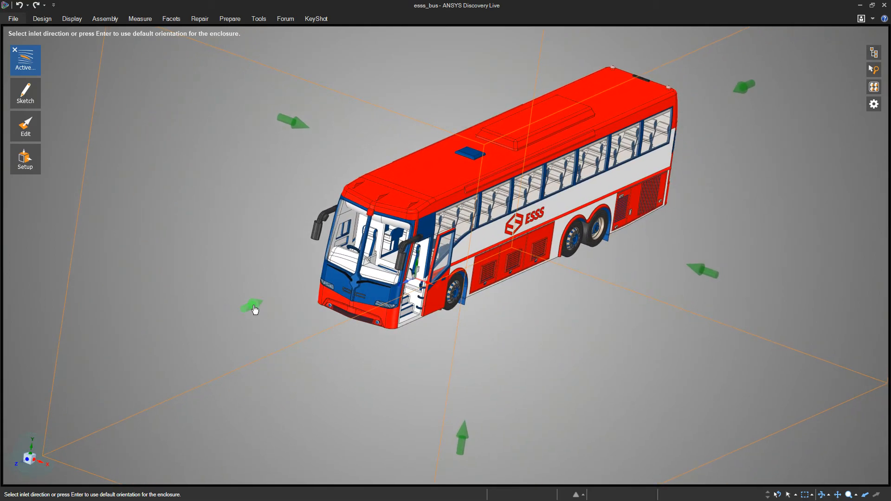
pyautogui.click(254, 309)
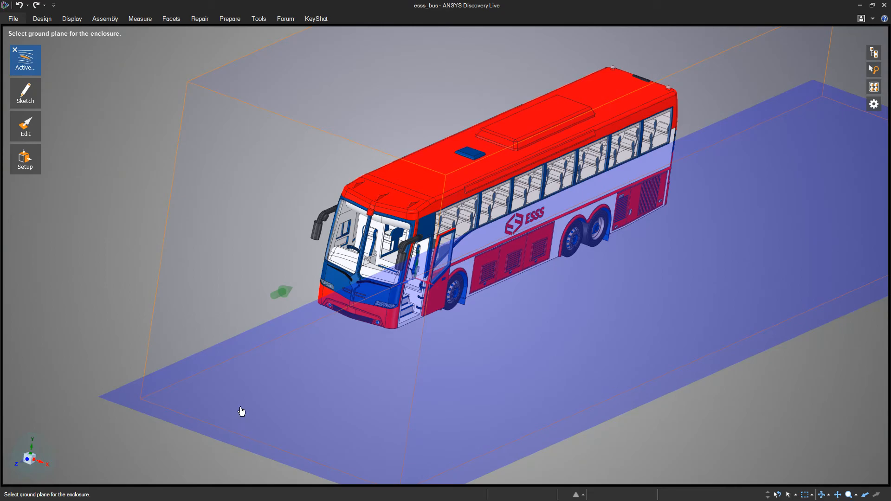
pyautogui.click(212, 401)
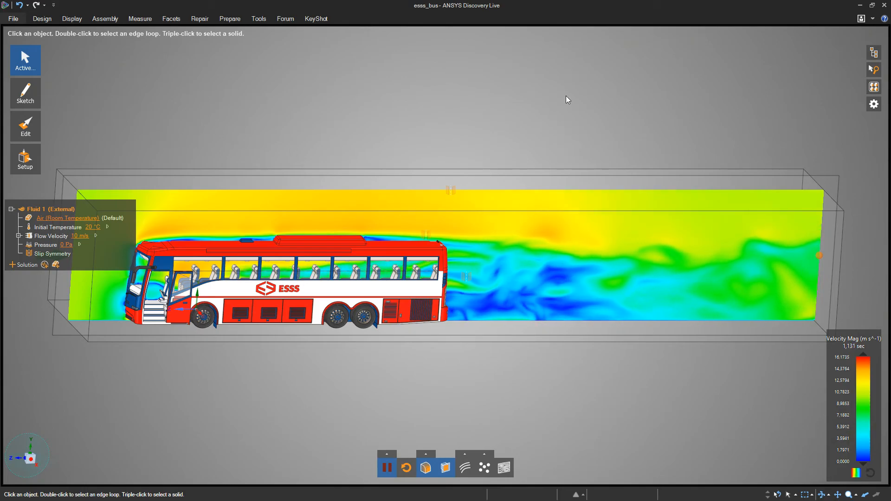
# Render the velocity result with the Composite method, show the cut plane through the bus, and raise the Center value close to its maximum
pyautogui.moveTo(621, 354); pyautogui.dragTo(578, 360, button='middle')
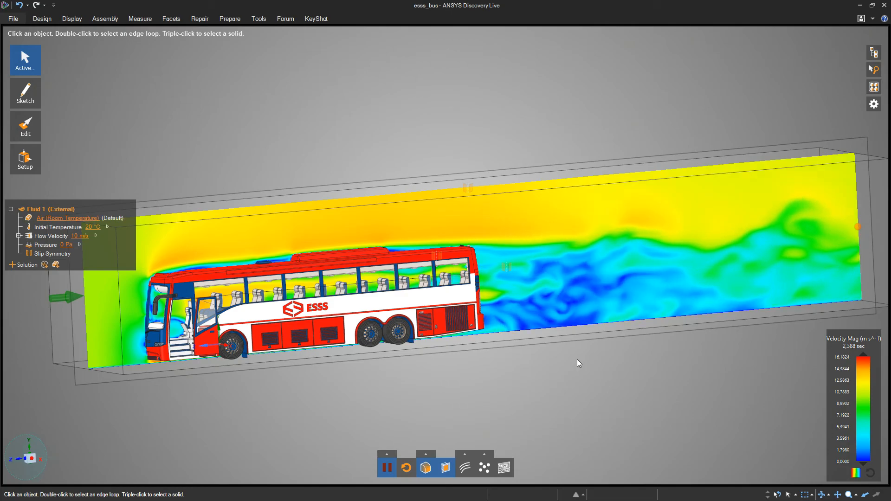
pyautogui.scroll(2, 577, 359)
pyautogui.scroll(3, 578, 359)
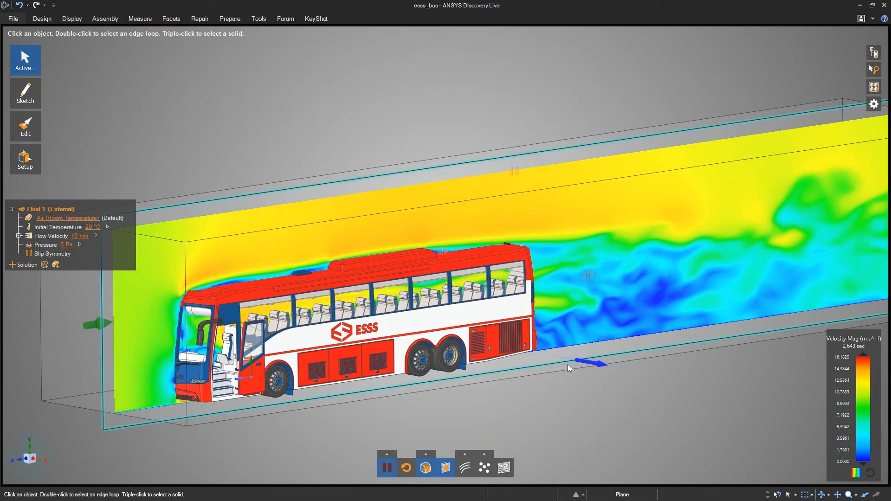
pyautogui.click(428, 463)
pyautogui.moveTo(427, 455)
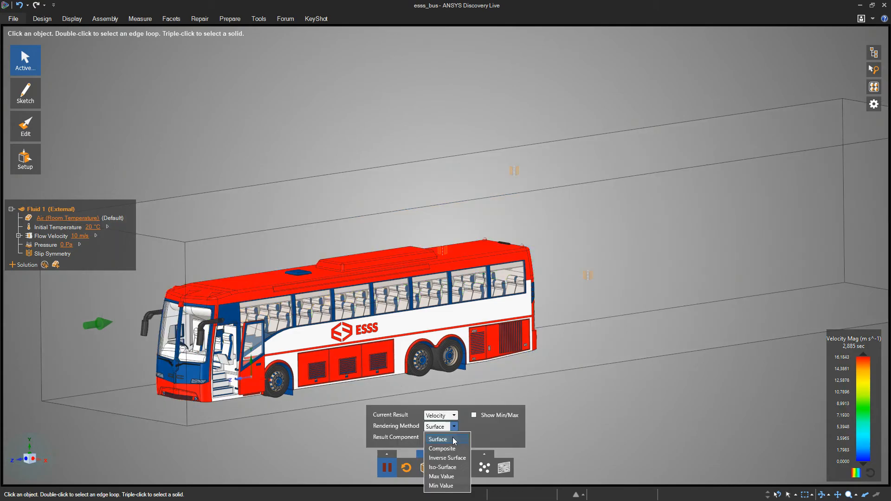
pyautogui.click(442, 449)
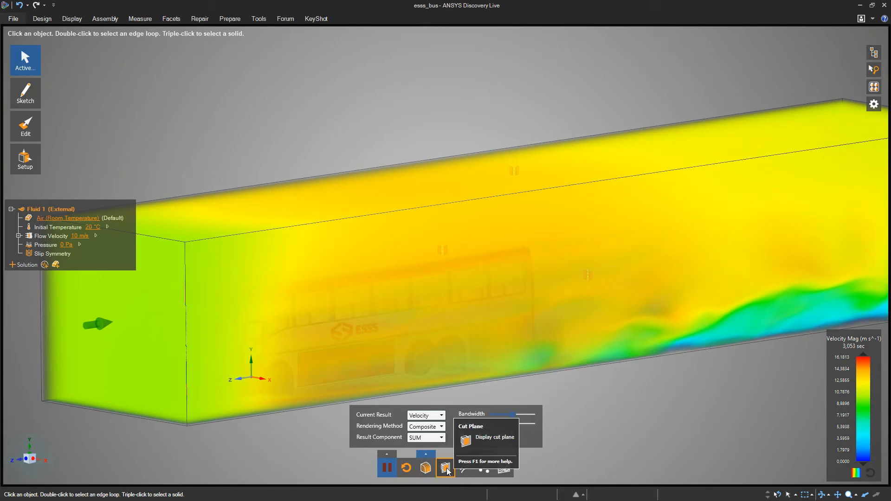
pyautogui.click(448, 472)
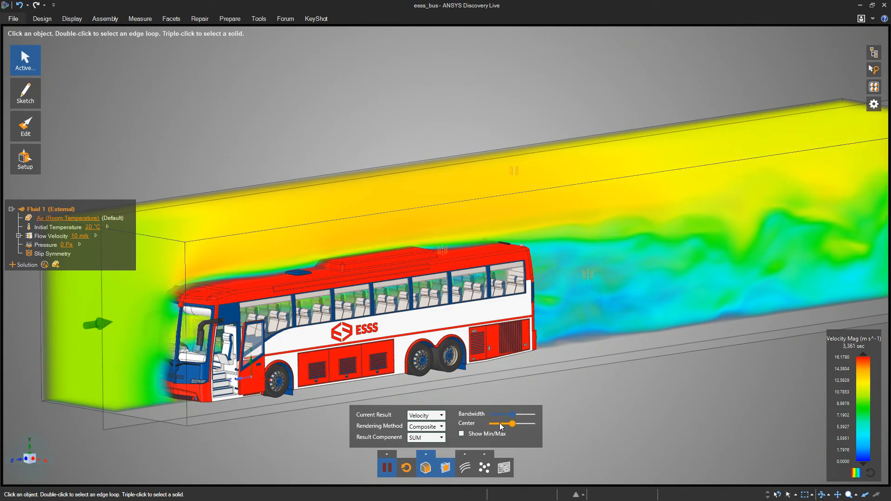
pyautogui.moveTo(512, 424); pyautogui.dragTo(530, 421)
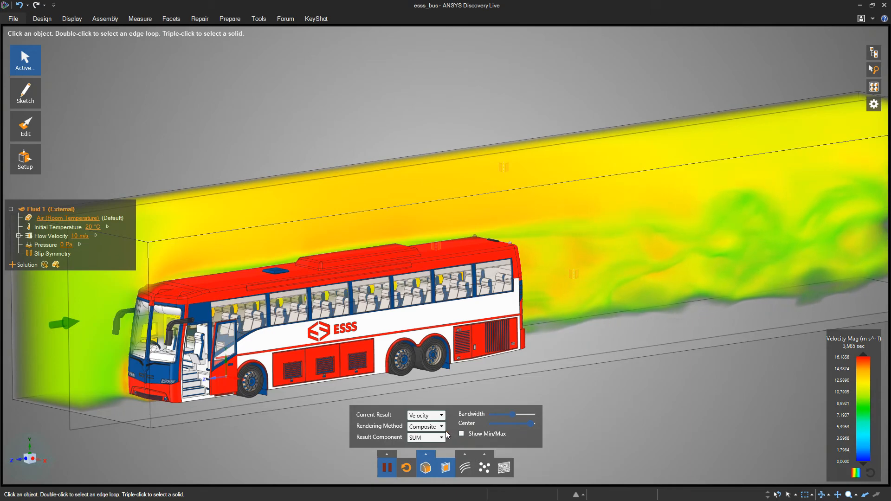
# Switch the composite rendering to the Pressure result and lower its Center value
pyautogui.click(442, 416)
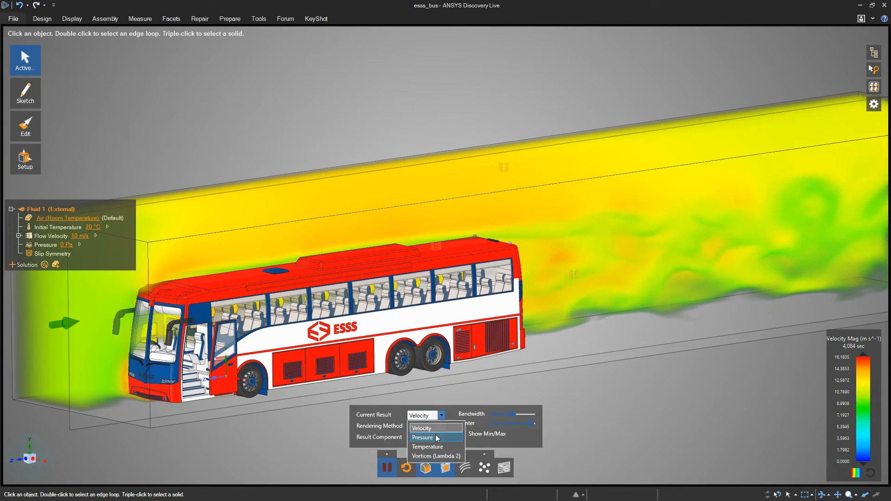
pyautogui.click(437, 438)
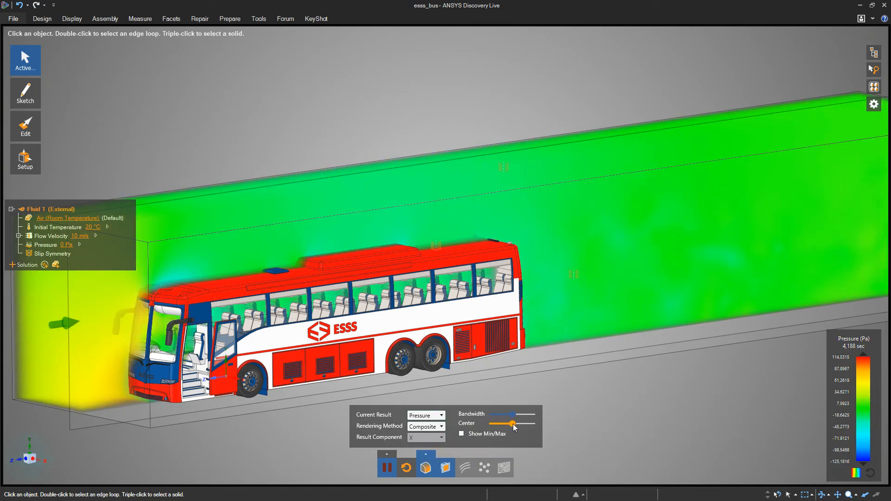
pyautogui.moveTo(513, 425); pyautogui.dragTo(497, 431)
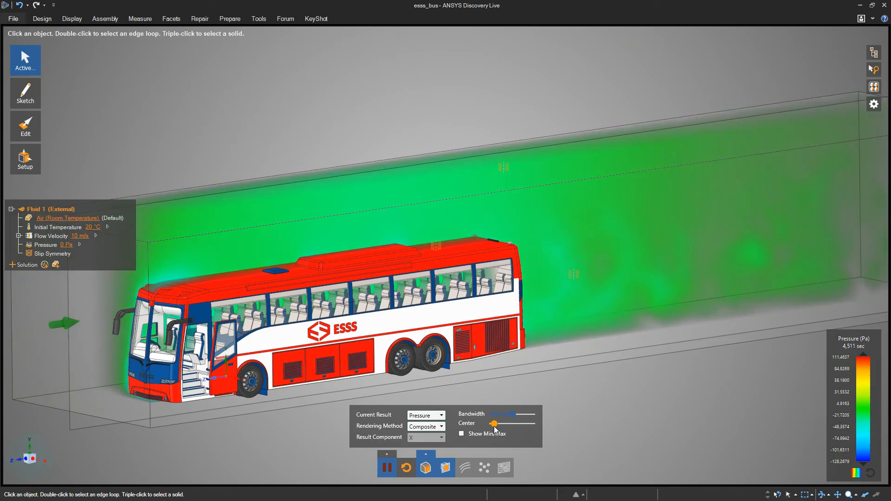
# Render the pressure result as an Iso-Surface with a slightly lower Isovalue and examine it around the bus
pyautogui.click(442, 427)
pyautogui.click(435, 468)
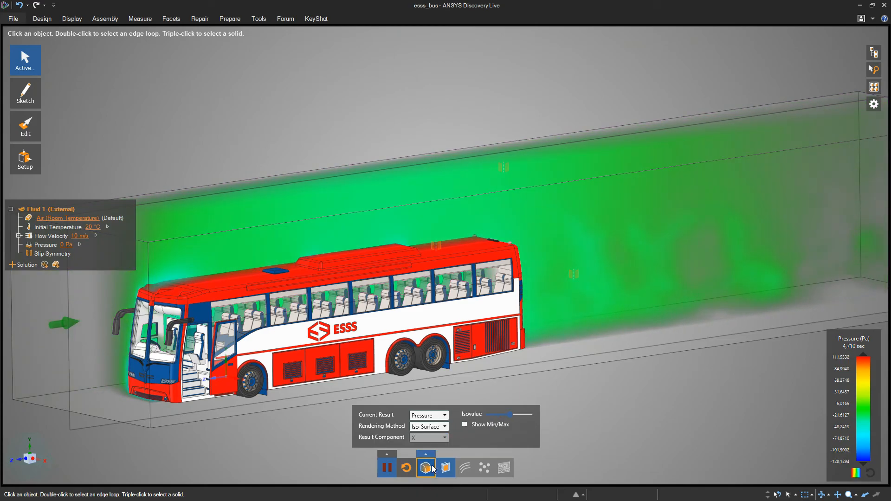
pyautogui.moveTo(511, 417); pyautogui.dragTo(508, 416)
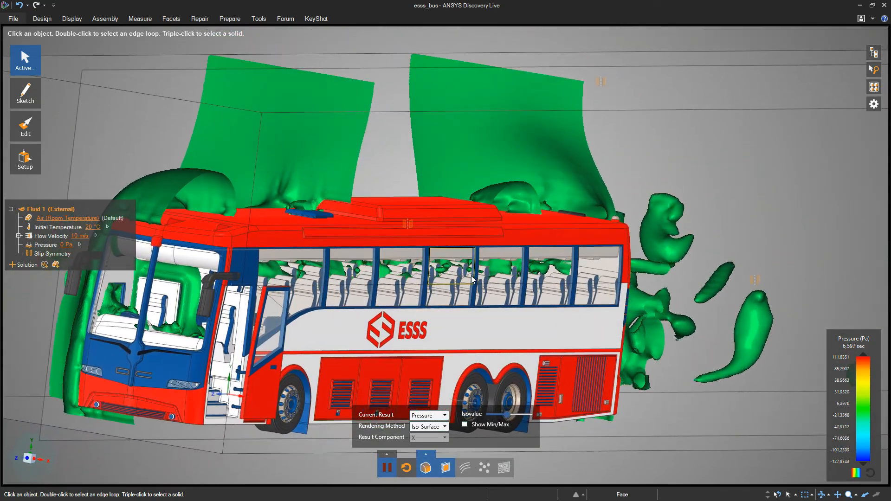
pyautogui.click(472, 276)
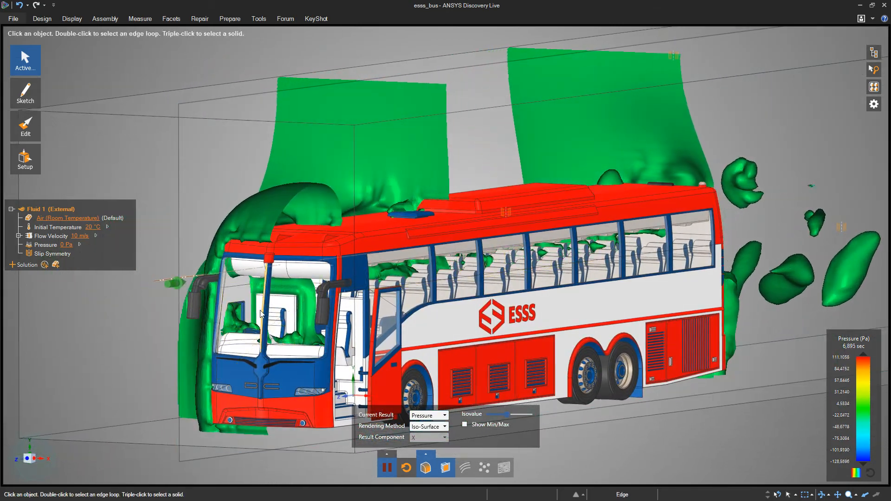
pyautogui.click(272, 320)
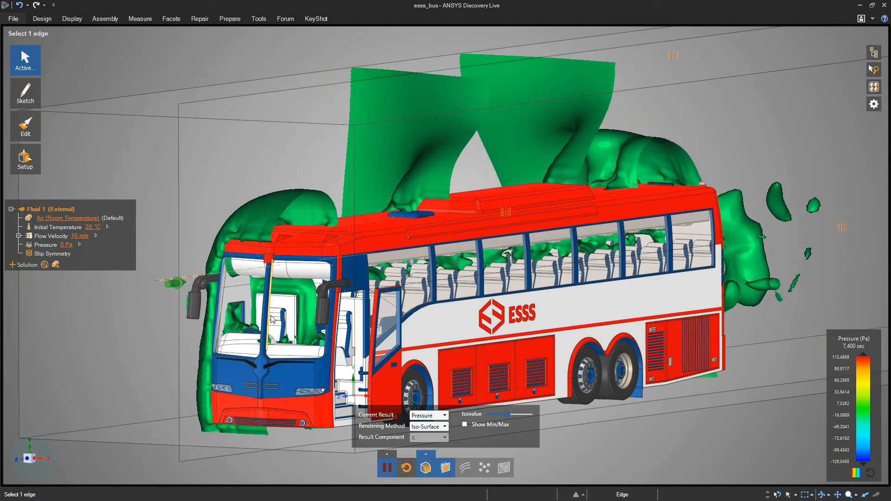
pyautogui.moveTo(258, 320); pyautogui.dragTo(347, 281, button='middle')
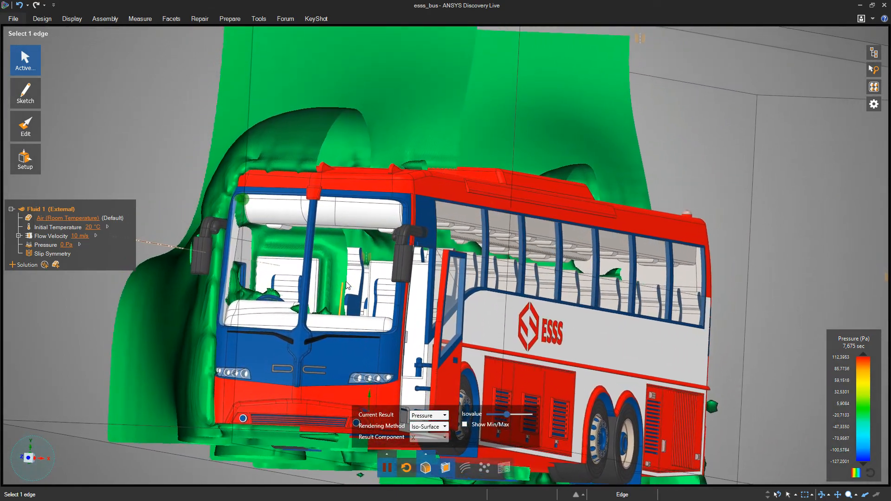
pyautogui.moveTo(347, 281); pyautogui.dragTo(339, 352, button='middle')
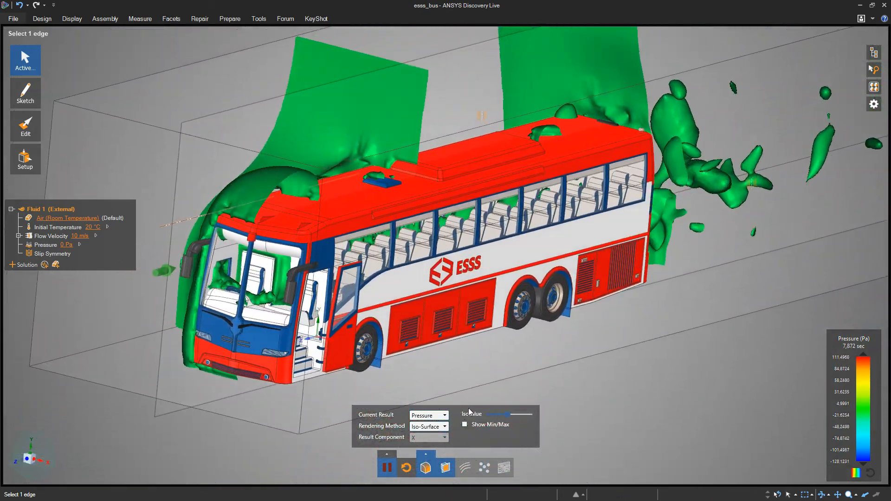
# Toggle the contour display off and on, and change the iso-surface result to Velocity
pyautogui.click(431, 468)
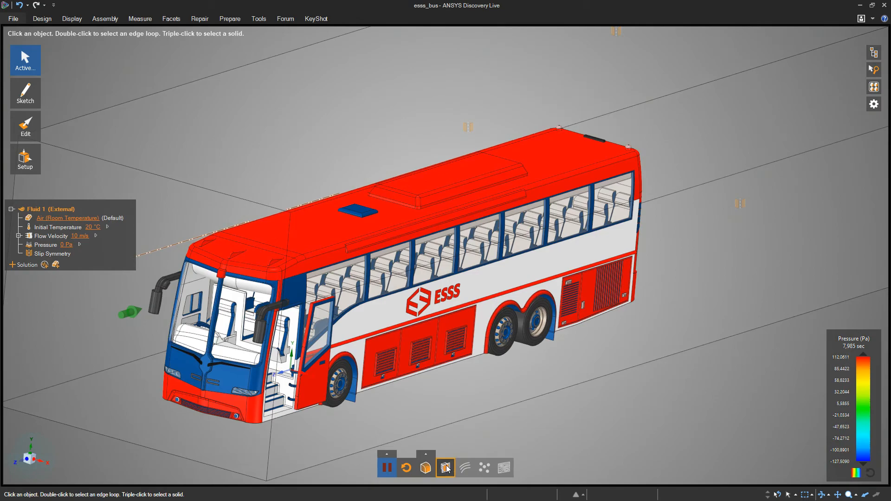
pyautogui.click(431, 468)
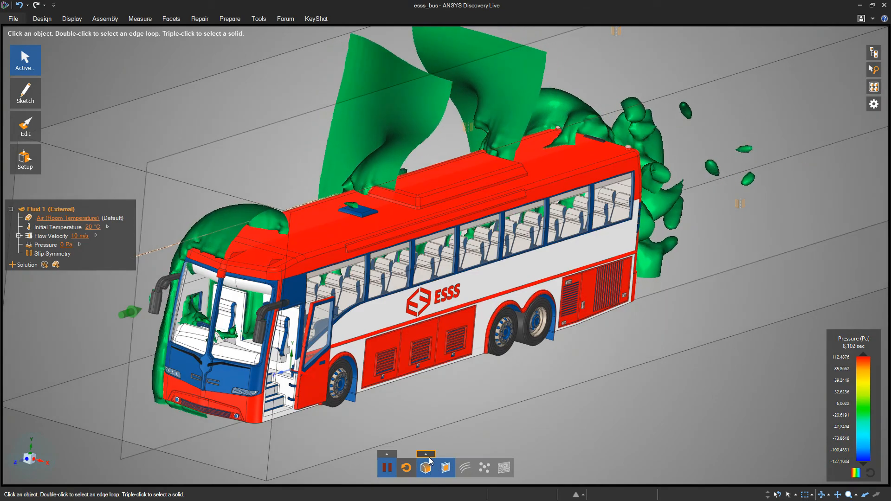
pyautogui.click(445, 416)
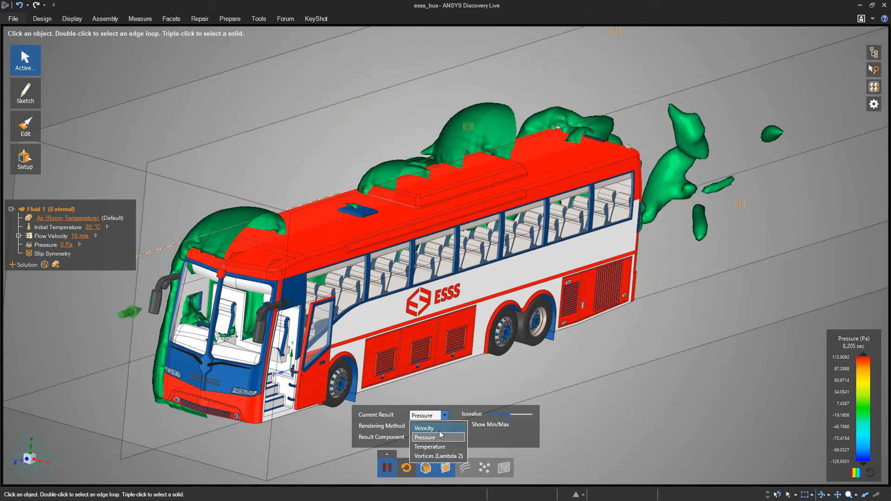
pyautogui.click(437, 433)
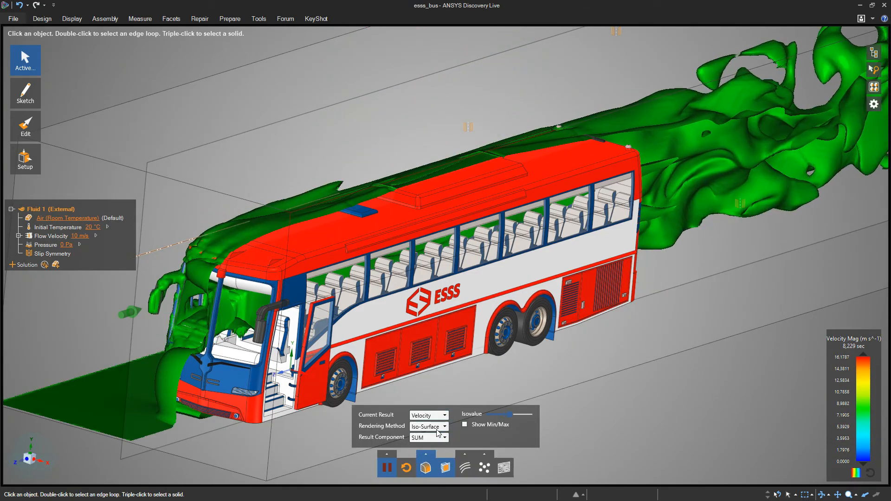
# Replace the velocity iso-surface with streamlines, lower their emitter to the front of the bus, and narrow it across the bus width
pyautogui.click(465, 467)
pyautogui.click(425, 469)
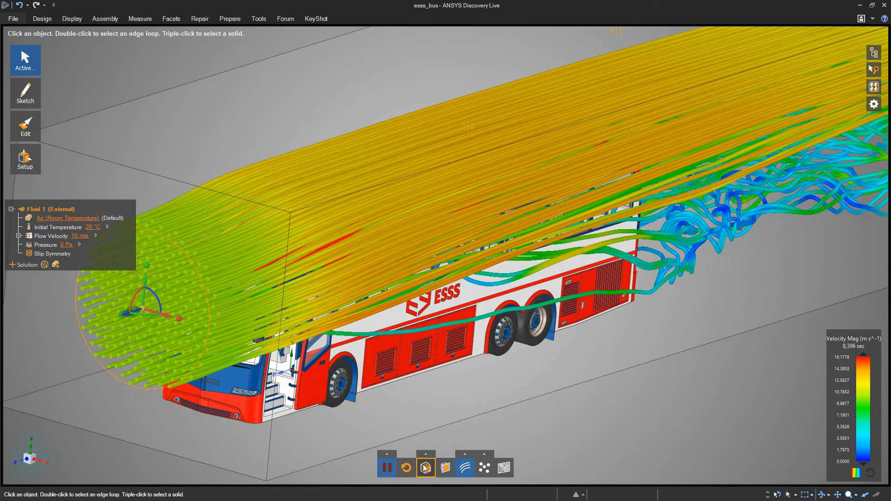
pyautogui.scroll(-5, 245, 386)
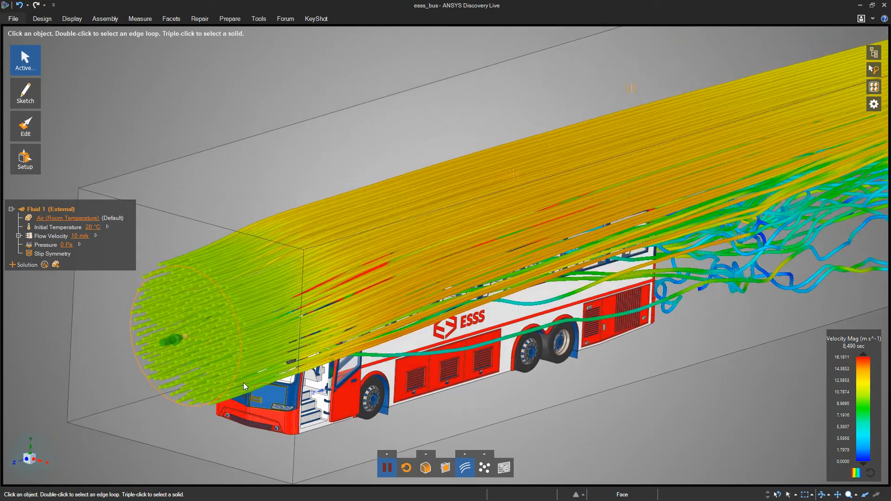
pyautogui.moveTo(235, 369); pyautogui.dragTo(235, 347, button='middle')
pyautogui.click(187, 299)
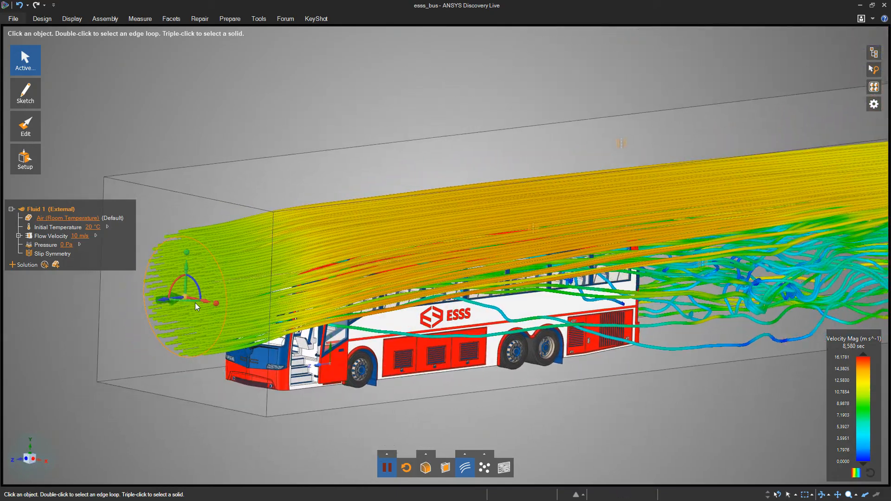
pyautogui.moveTo(187, 265); pyautogui.dragTo(210, 325)
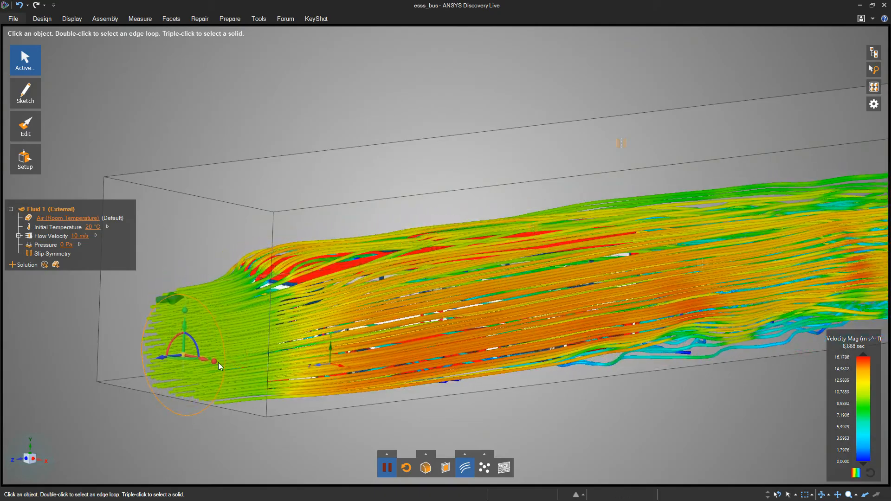
pyautogui.moveTo(216, 361); pyautogui.dragTo(183, 355)
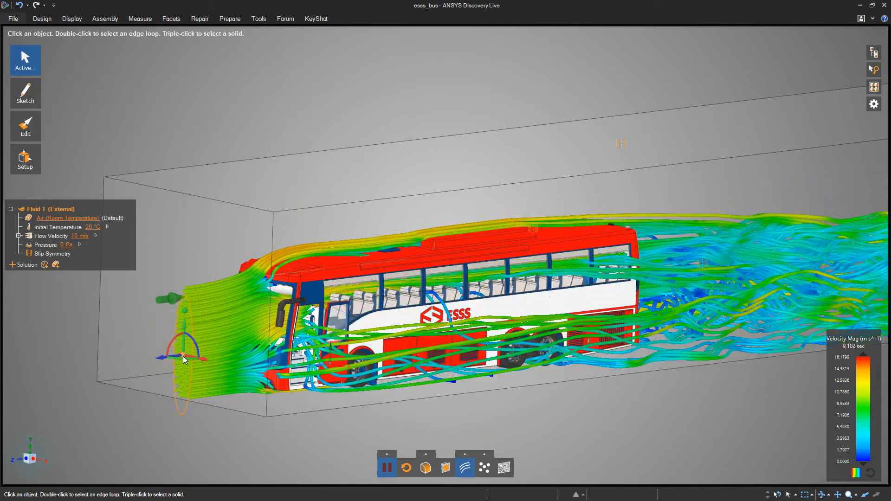
# Increase the width of the streamlines and reduce their step size
pyautogui.moveTo(201, 396); pyautogui.dragTo(200, 385, button='middle')
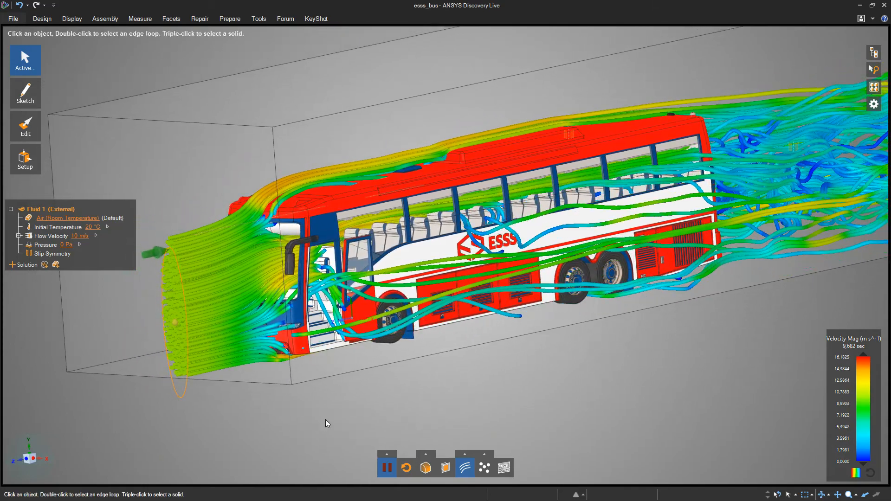
pyautogui.click(466, 455)
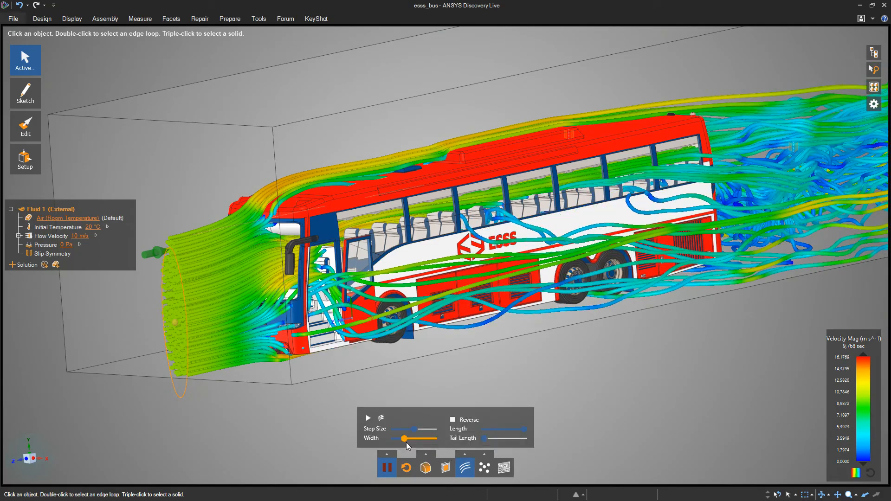
pyautogui.moveTo(400, 440)
pyautogui.mouseDown()
pyautogui.moveTo(428, 439)
pyautogui.moveTo(395, 439)
pyautogui.moveTo(408, 439)
pyautogui.mouseUp()
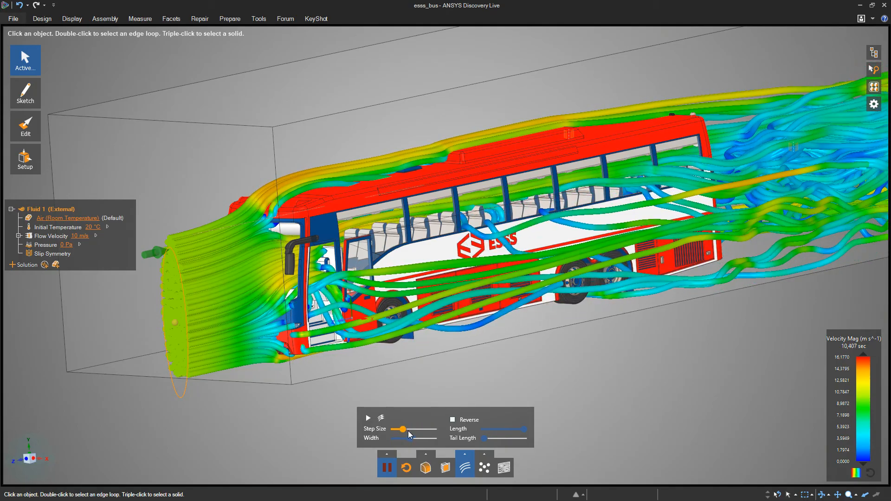
# Replace the streamlines with particles released from a local emitter in front of the bus, and clear the particles already filling the enclosure
pyautogui.click(467, 469)
pyautogui.click(485, 469)
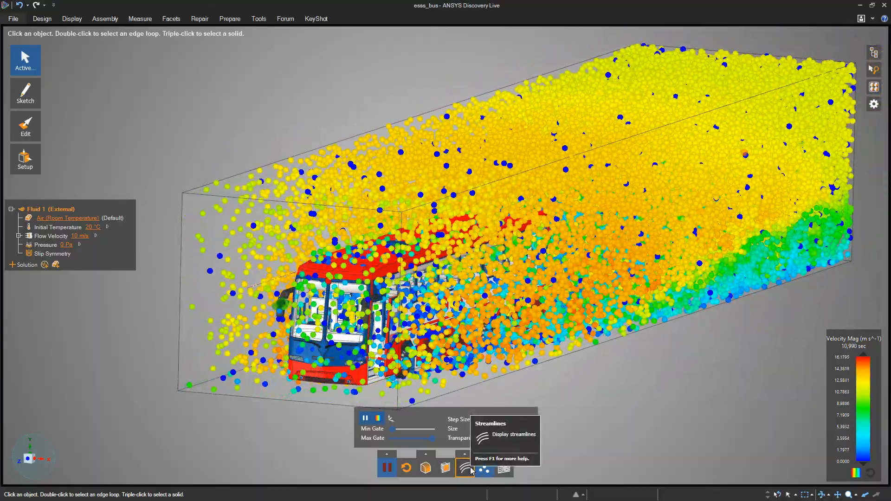
pyautogui.click(390, 418)
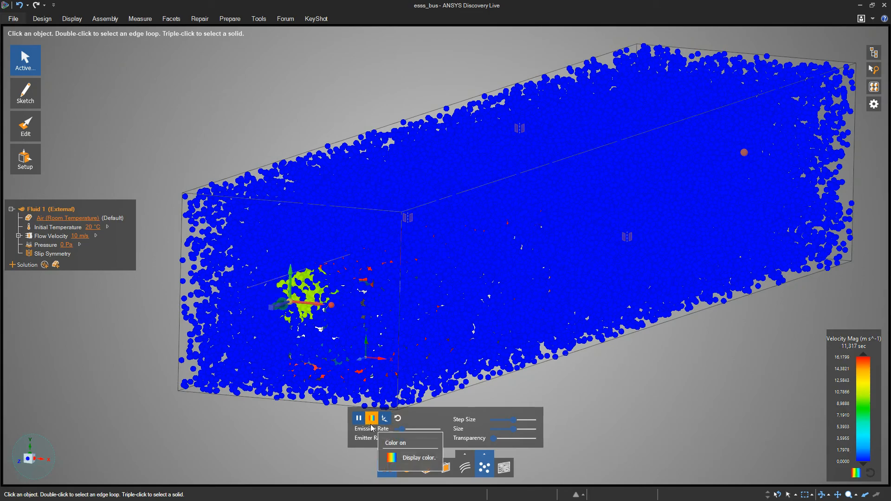
pyautogui.click(398, 419)
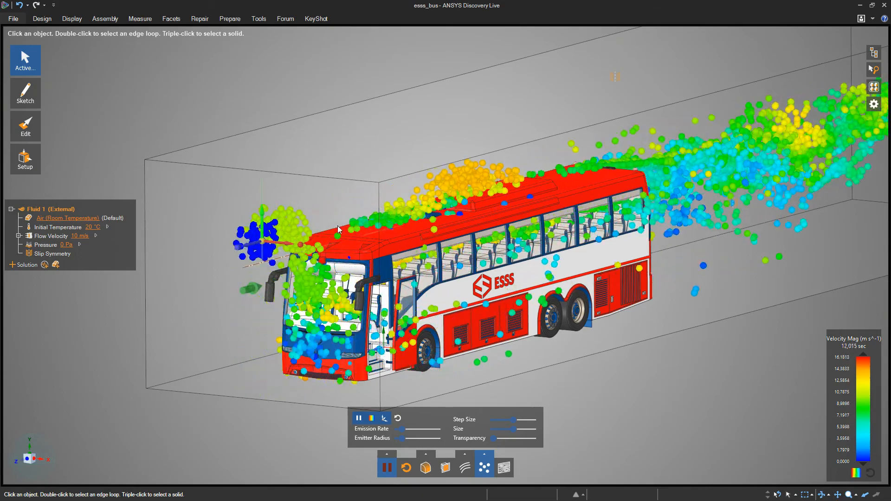
# Lower the particle emitter to just in front of the bus's windshield opening
pyautogui.moveTo(348, 240); pyautogui.dragTo(314, 269)
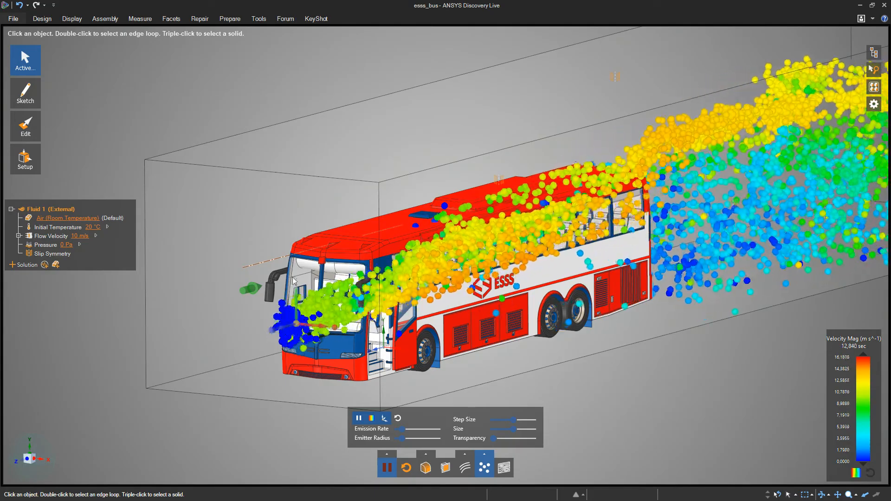
# Add a chart of the force in Z direction on all faces of the bus bodies, and move the chart away from the wake
pyautogui.click(45, 265)
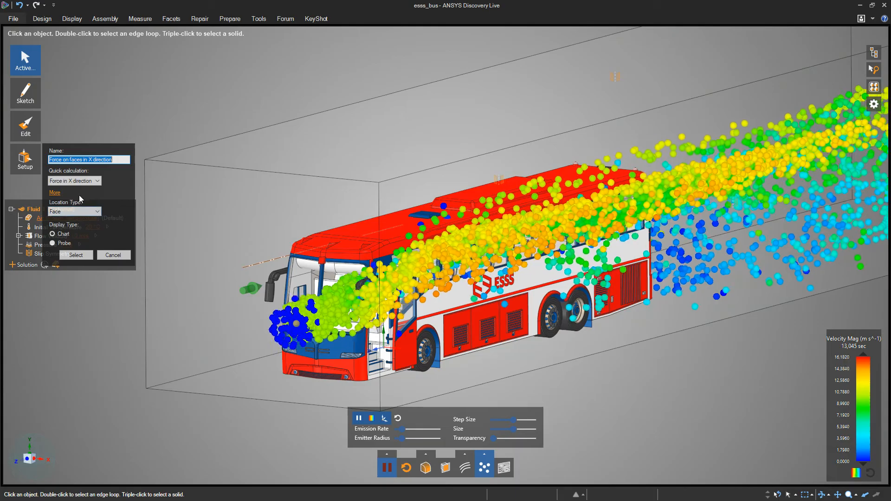
pyautogui.click(98, 181)
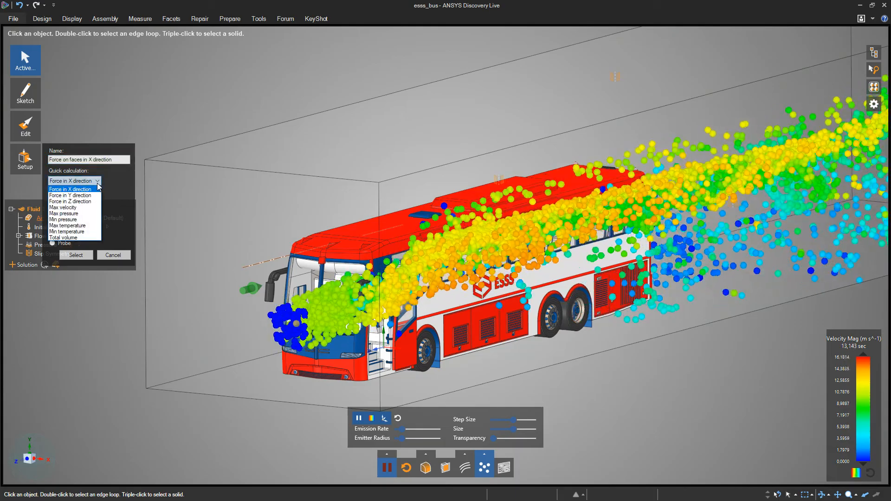
pyautogui.click(69, 201)
pyautogui.click(79, 212)
pyautogui.click(83, 226)
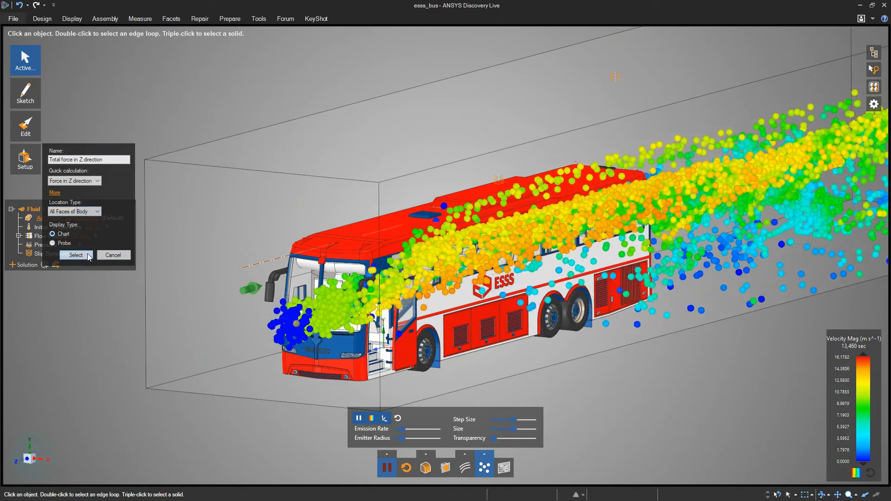
pyautogui.click(76, 255)
pyautogui.moveTo(202, 106); pyautogui.dragTo(793, 471)
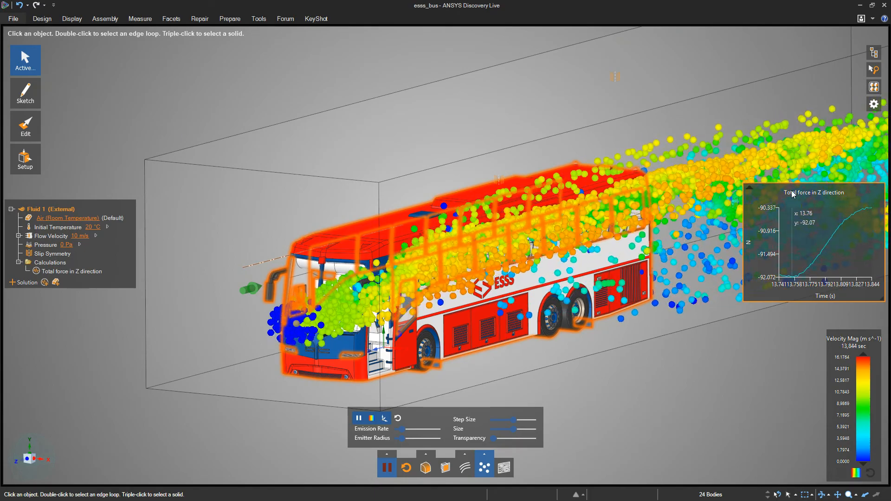
pyautogui.moveTo(651, 197); pyautogui.dragTo(144, 96)
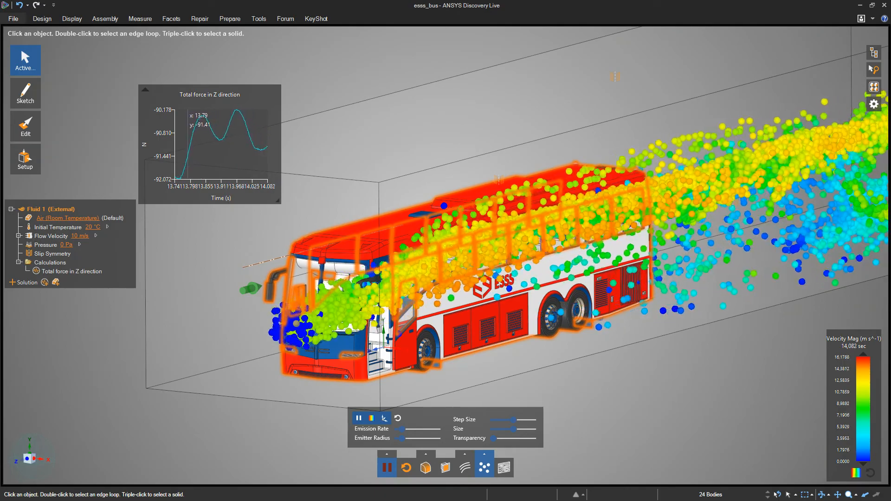
# Pause and resume the simulation, and turn on the time-averaged result display
pyautogui.click(387, 468)
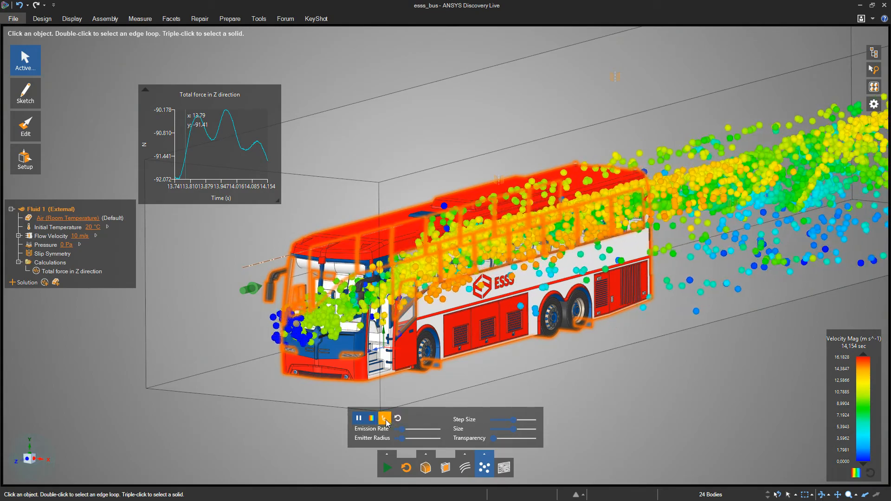
pyautogui.click(387, 464)
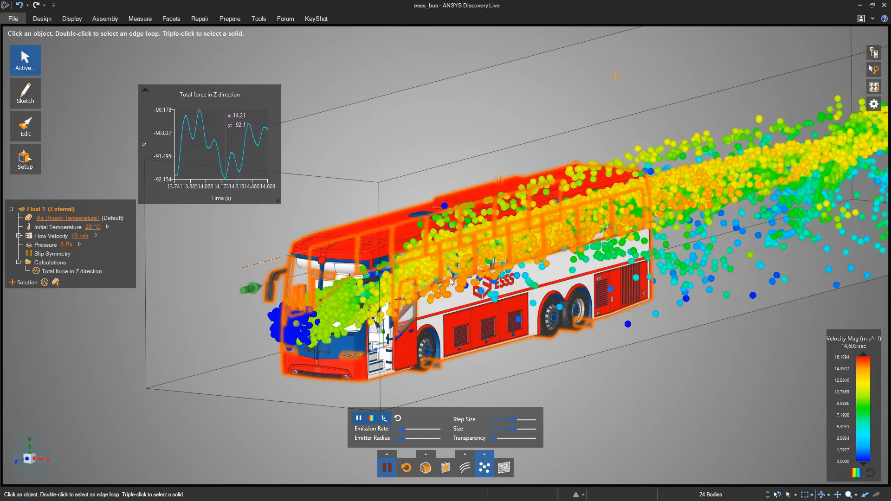
pyautogui.moveTo(407, 326); pyautogui.dragTo(426, 326, button='middle')
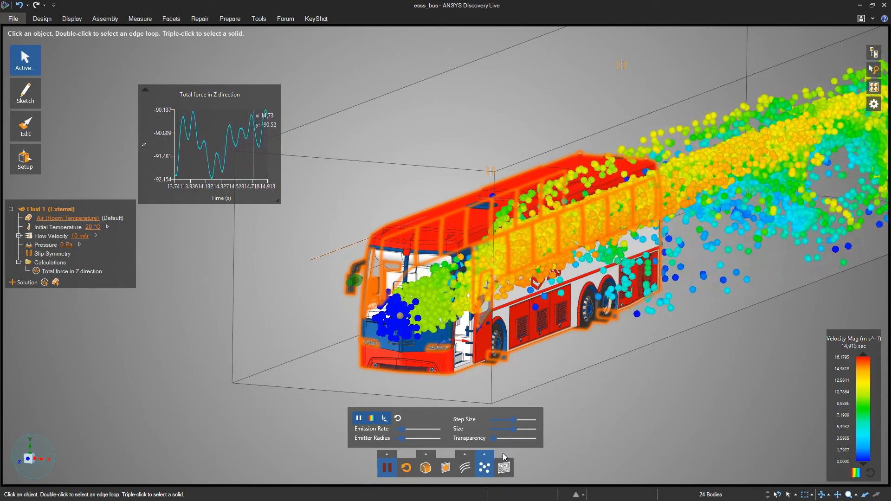
pyautogui.click(387, 455)
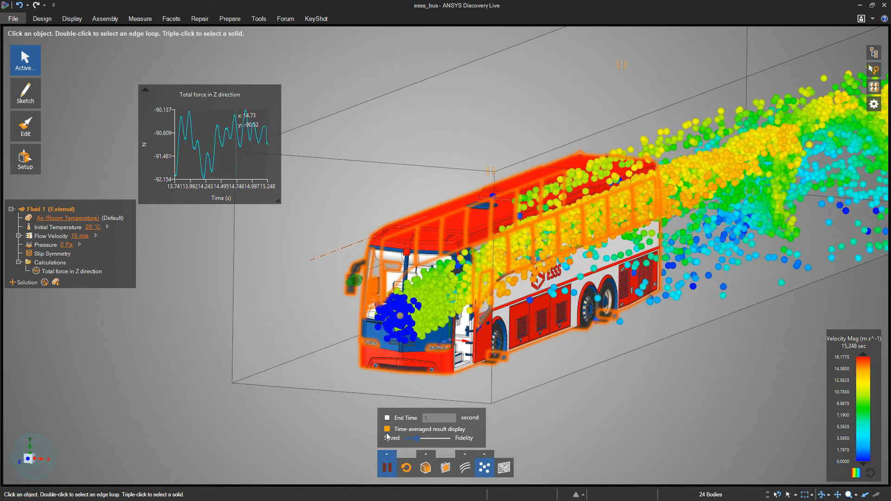
pyautogui.moveTo(354, 408); pyautogui.dragTo(321, 369, button='middle')
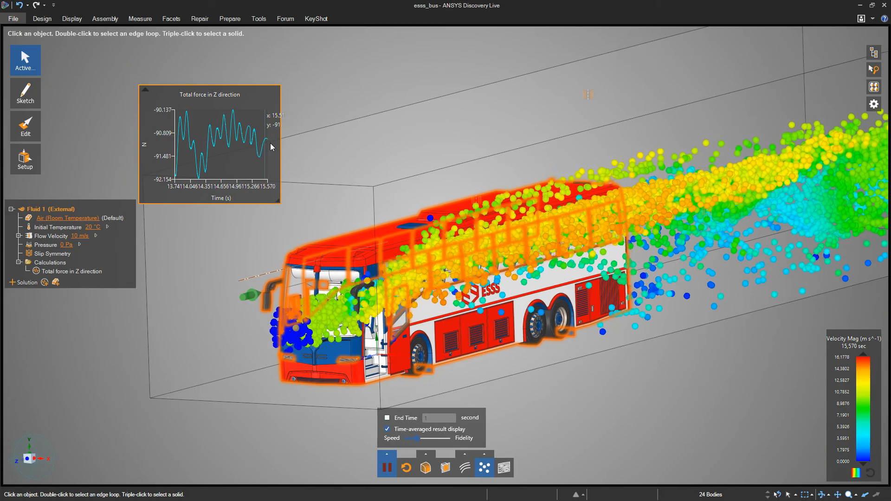
# Show the velocity result with the Surface rendering method on the plane along the bus, and hide the particles
pyautogui.click(425, 466)
pyautogui.click(426, 455)
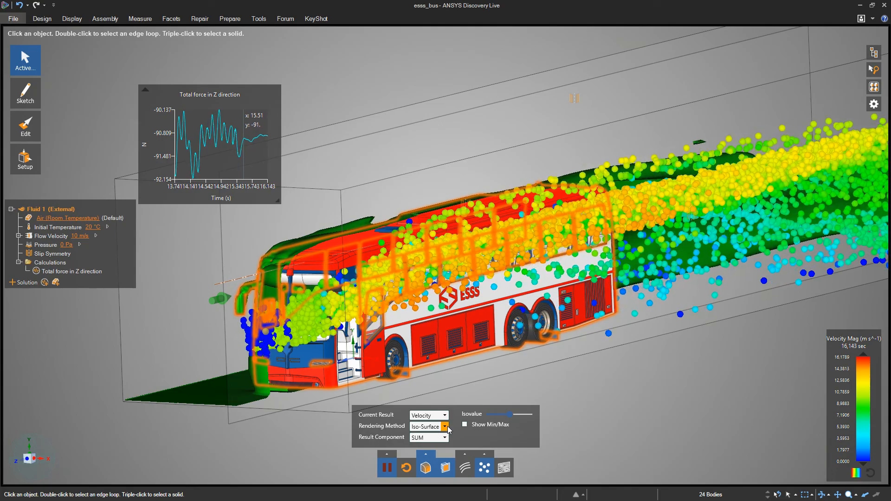
pyautogui.click(423, 440)
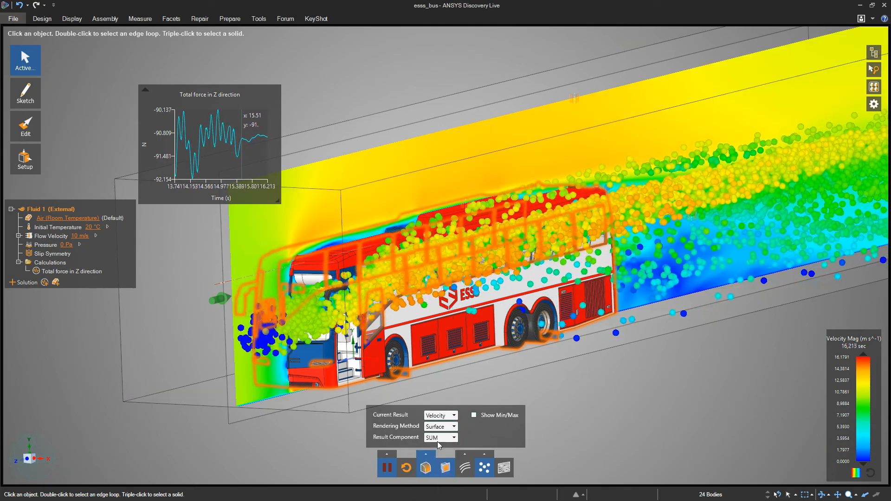
pyautogui.moveTo(724, 301); pyautogui.dragTo(480, 276, button='middle')
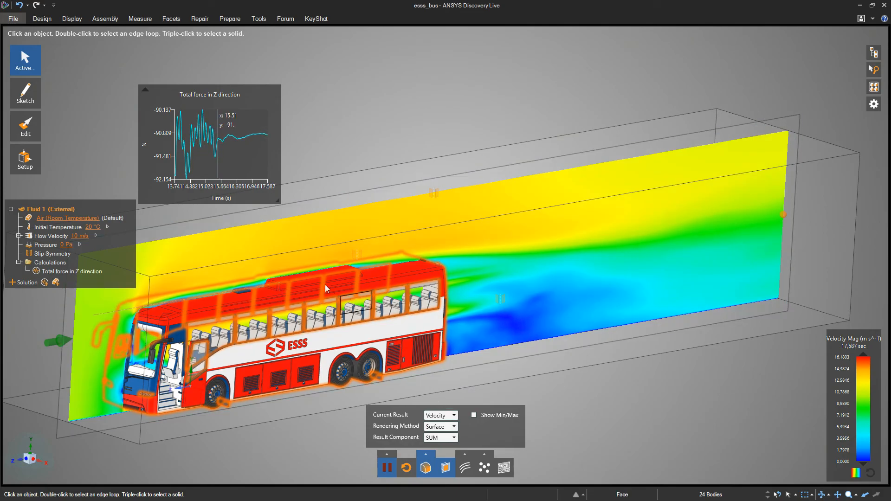
# Clear the bus body selection and raise the top face of the raised roof unit with the Move tool
pyautogui.moveTo(310, 278); pyautogui.dragTo(398, 251, button='middle')
pyautogui.scroll(2, 312, 290)
pyautogui.scroll(2, 313, 290)
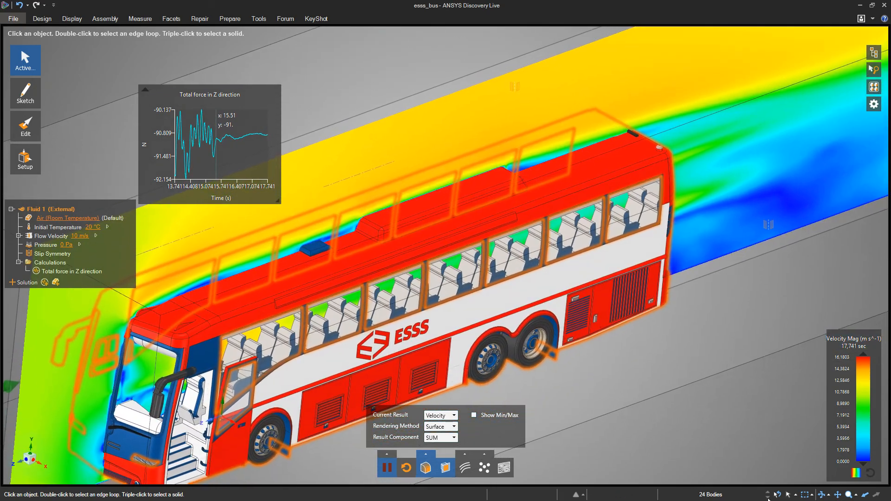
pyautogui.click(720, 445)
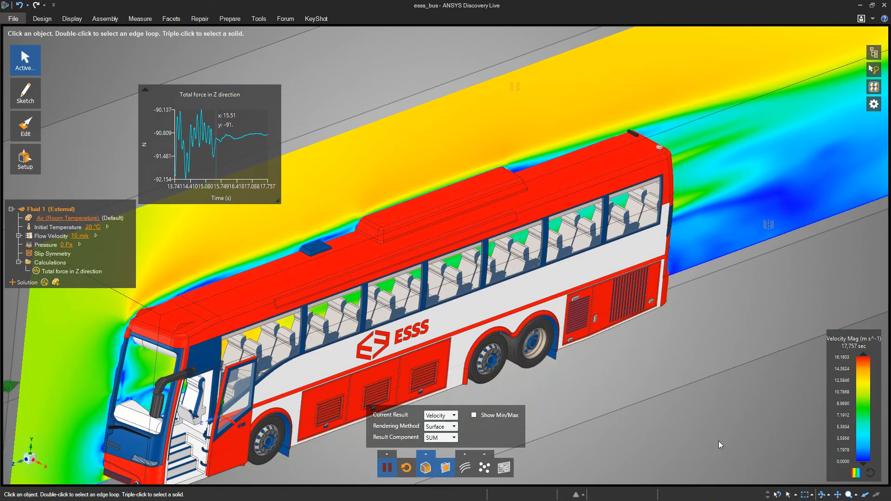
pyautogui.click(460, 188)
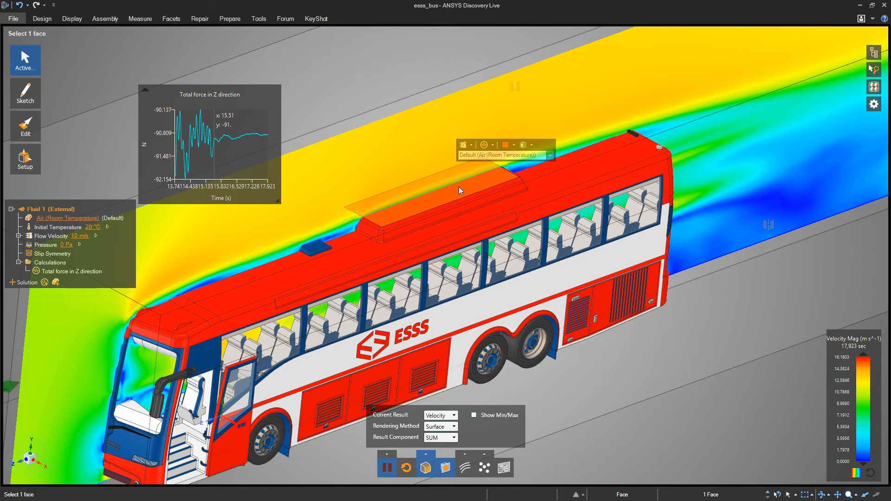
pyautogui.press('m')
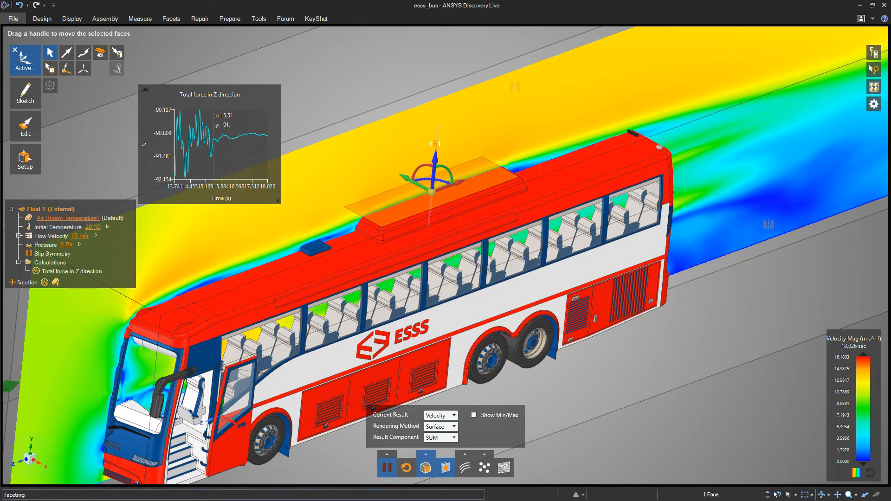
pyautogui.moveTo(435, 158); pyautogui.dragTo(436, 144)
pyautogui.click(399, 121)
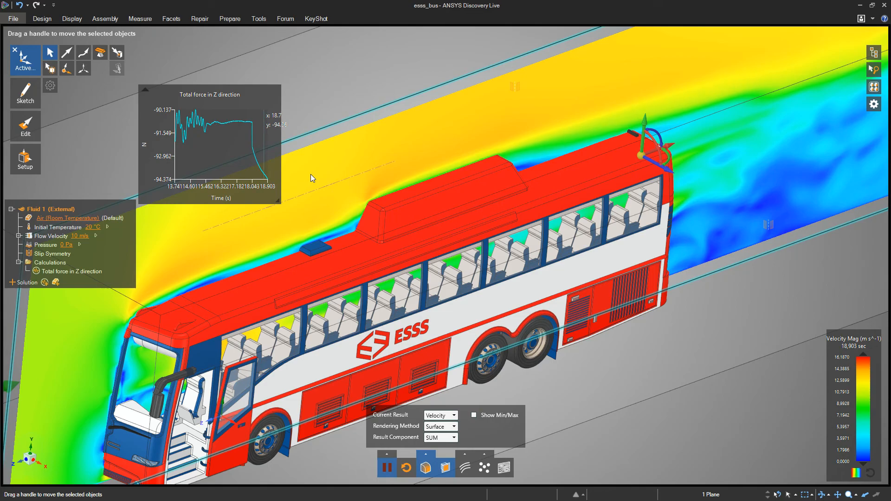
# Turn off the time-averaged result display and collapse the Z-direction force chart
pyautogui.click(390, 455)
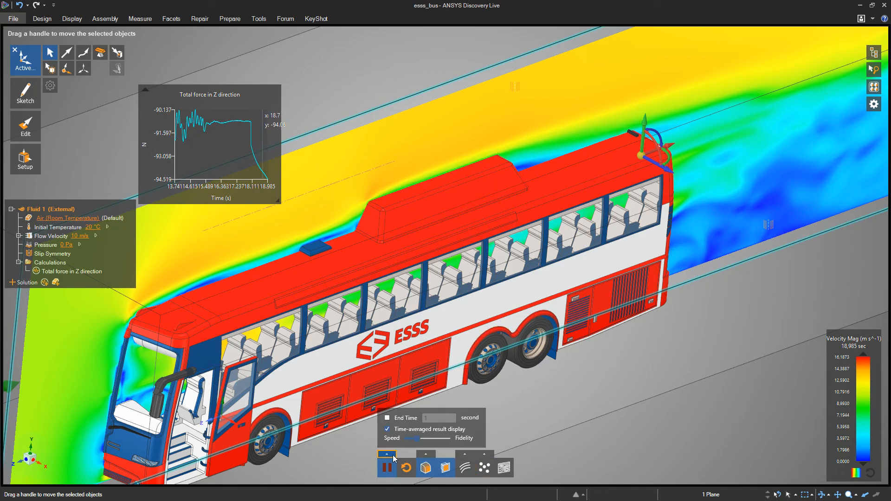
pyautogui.click(388, 430)
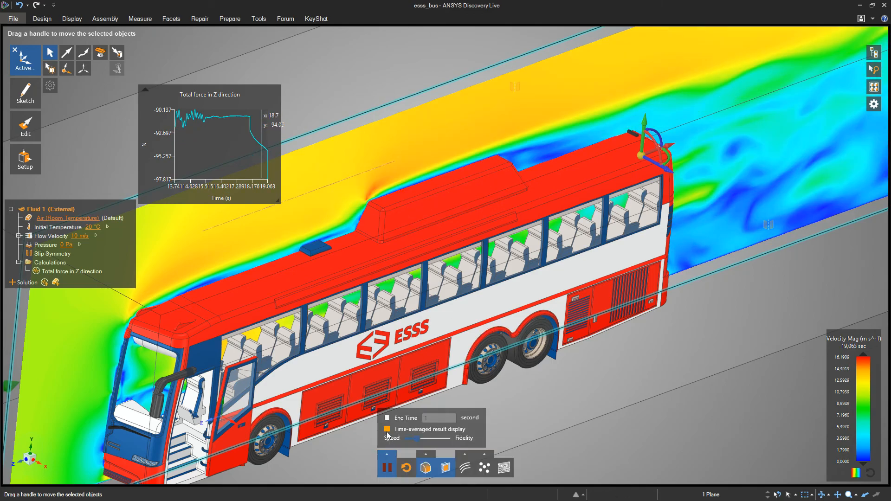
pyautogui.click(388, 455)
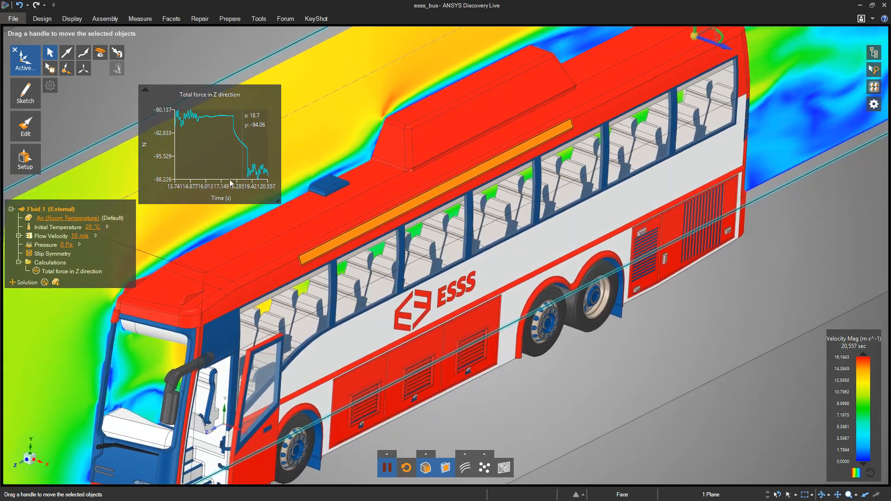
pyautogui.click(146, 88)
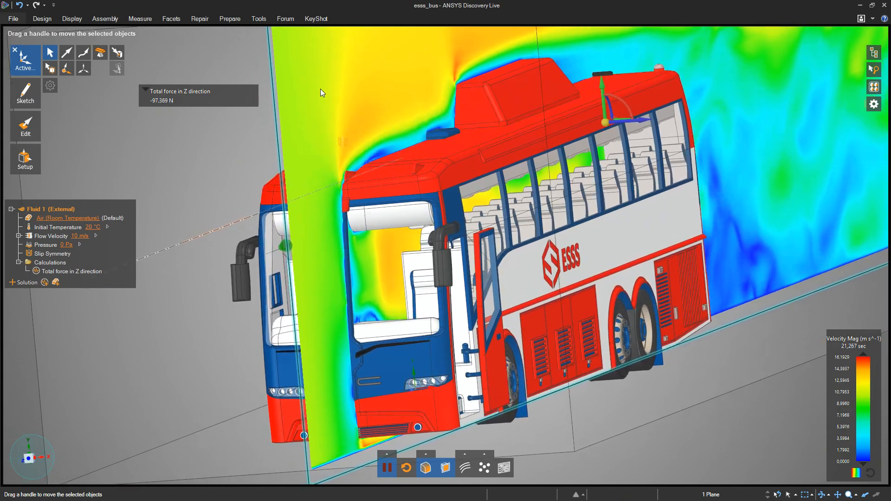
# Show the particles again with their emitter moved farther ahead of the windshield opening, and toggle the streamlines on and off
pyautogui.click(482, 470)
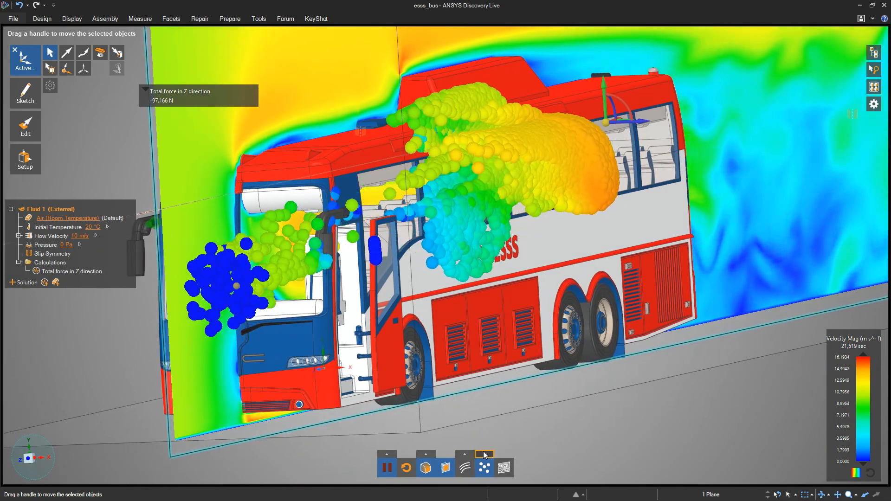
pyautogui.click(485, 454)
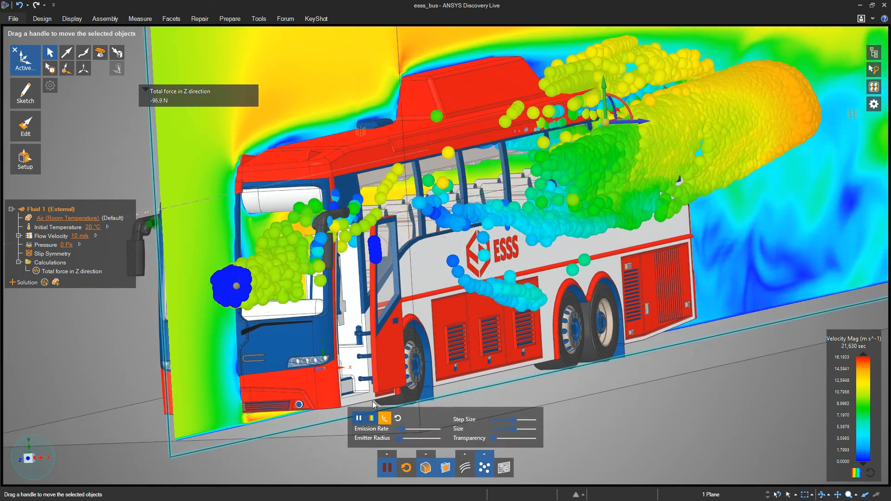
pyautogui.click(236, 286)
pyautogui.moveTo(257, 290); pyautogui.dragTo(180, 295)
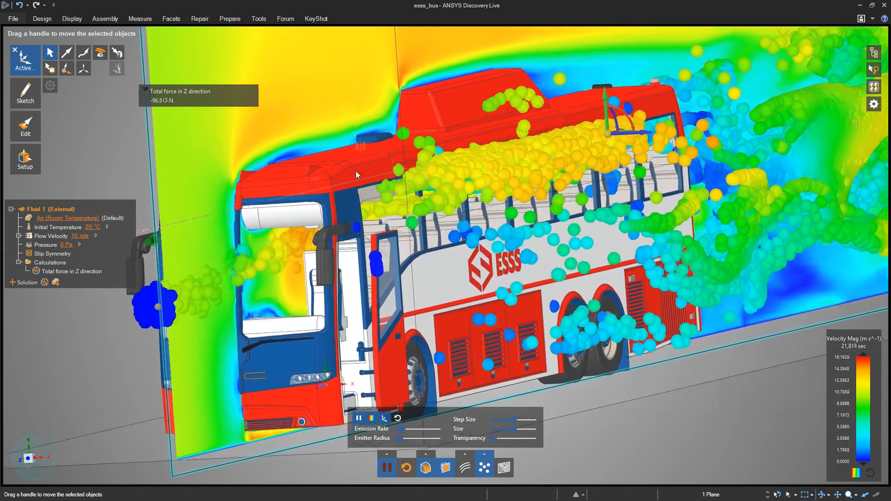
pyautogui.click(472, 467)
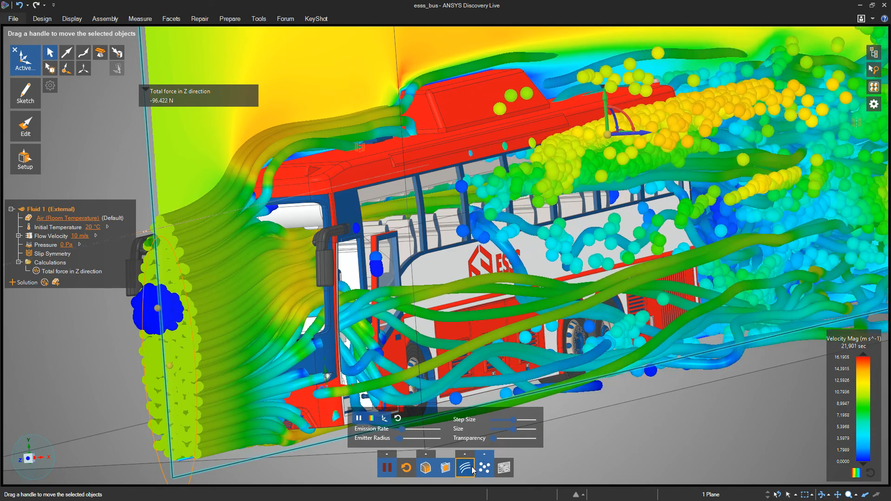
pyautogui.click(472, 467)
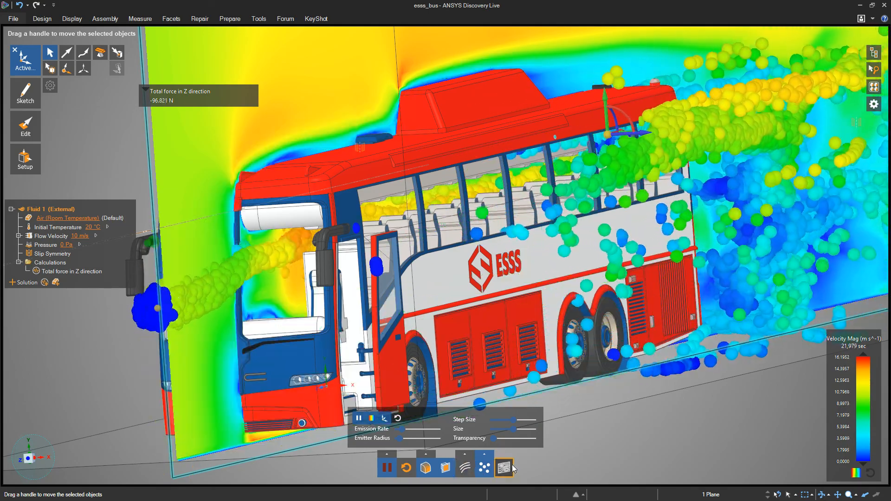
# Switch the camera to fly-through mode with a perspective view, and reduce the particle emitter's radius
pyautogui.click(76, 21)
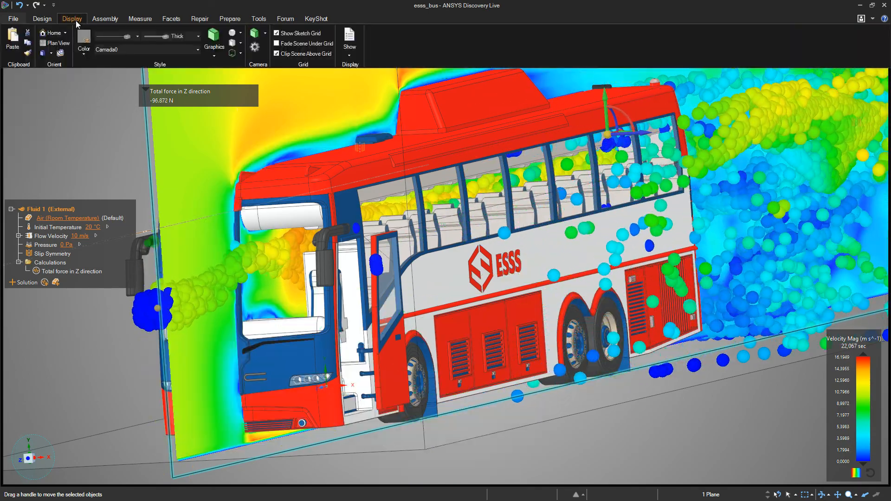
pyautogui.click(255, 49)
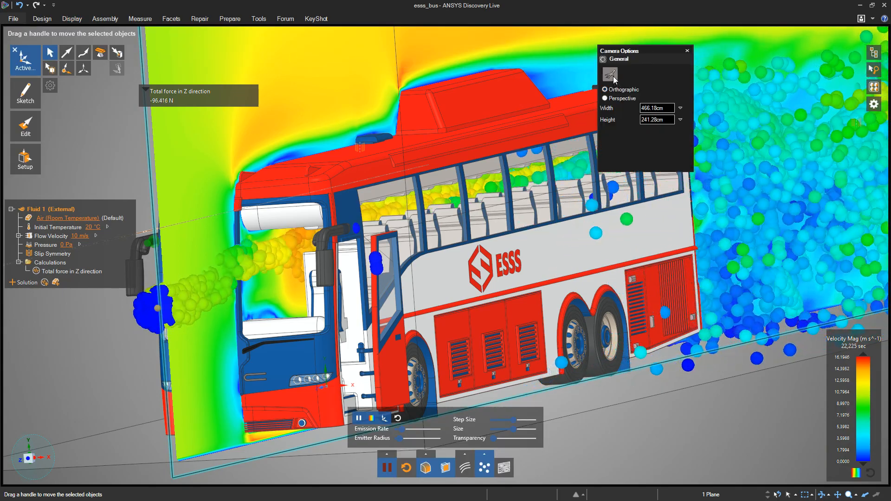
pyautogui.click(613, 76)
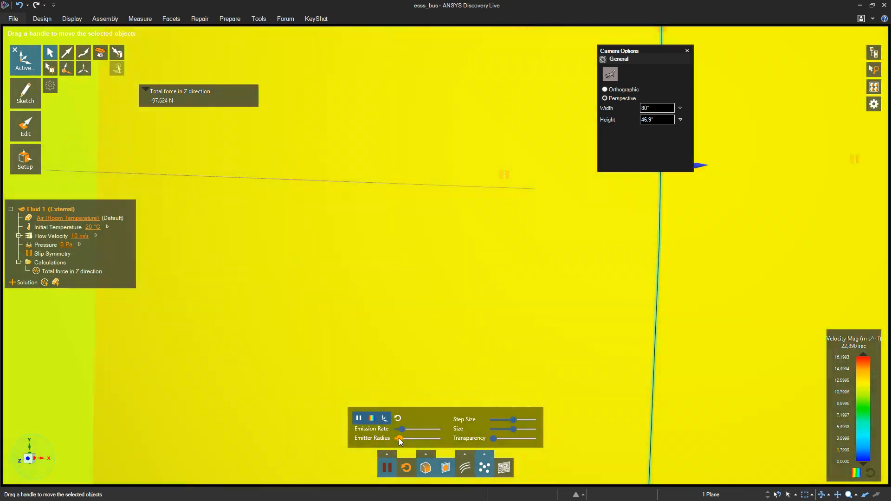
pyautogui.moveTo(399, 439); pyautogui.dragTo(398, 438)
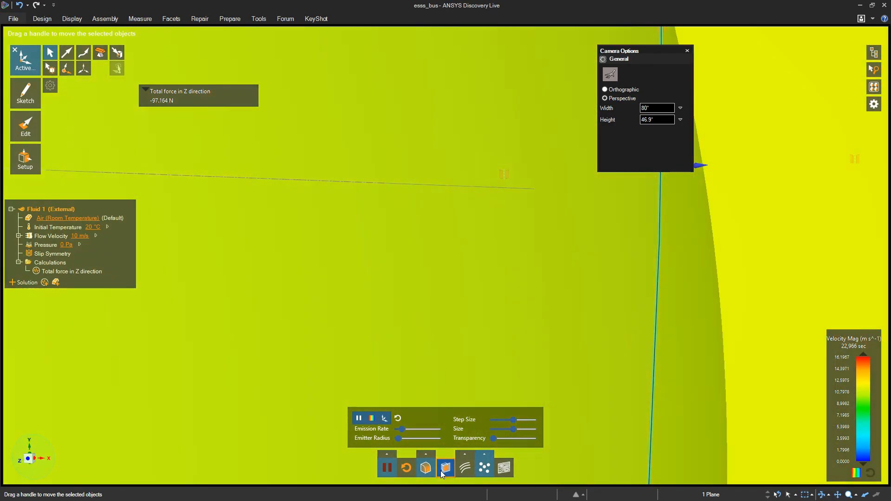
# Toggle the contour display and change the velocity result's rendering method to Composite
pyautogui.click(441, 471)
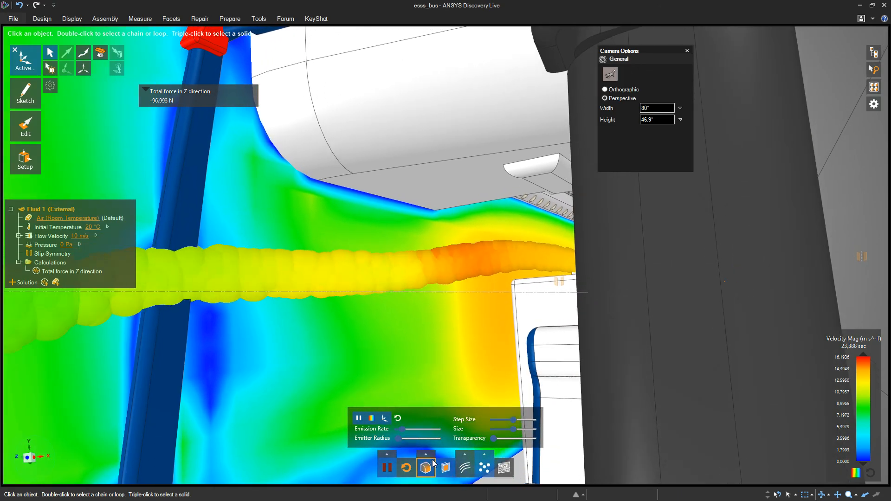
pyautogui.click(432, 458)
pyautogui.click(454, 427)
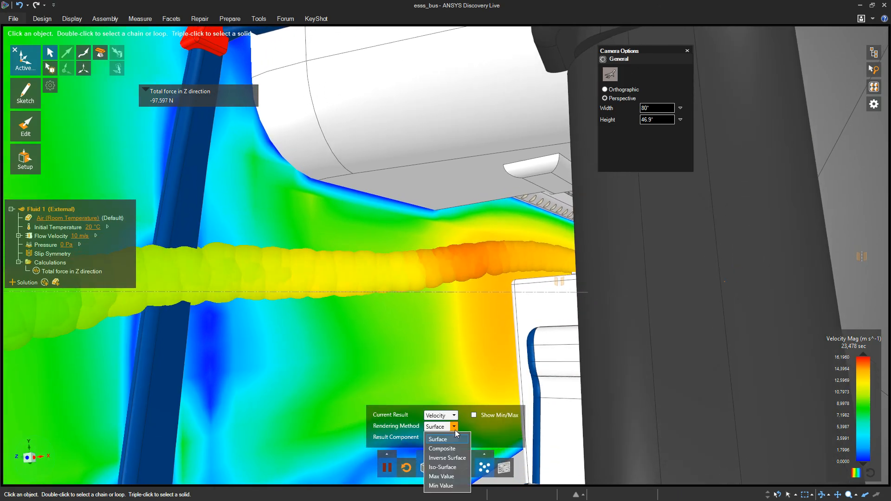
pyautogui.click(451, 447)
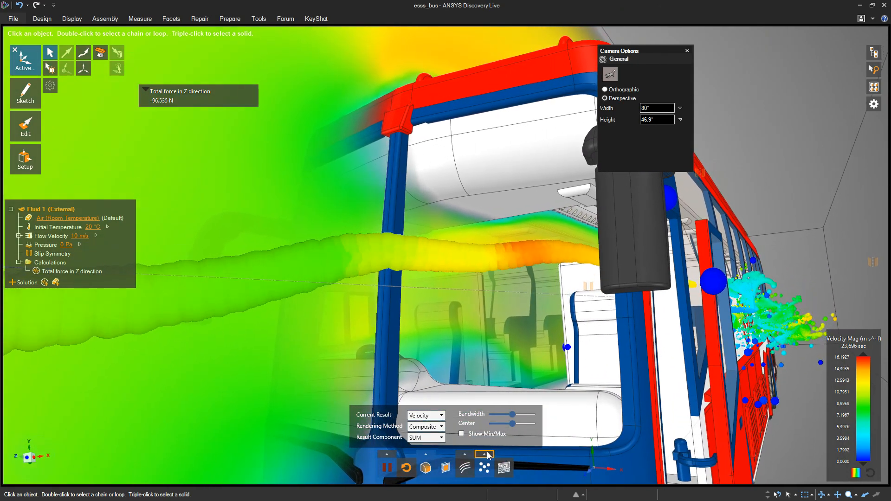
# Fly through the bus interior to examine the velocity field and the particle stream along the seats
pyautogui.click(485, 454)
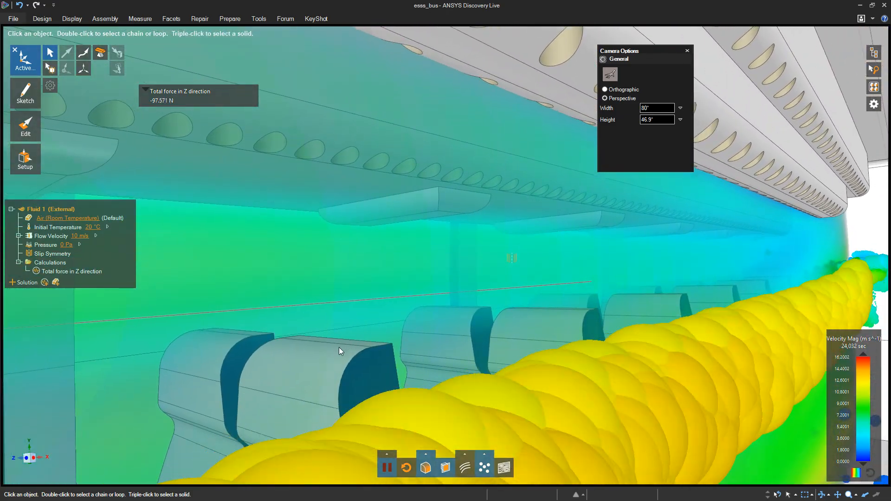
pyautogui.moveTo(339, 347)
pyautogui.mouseDown(button='middle')
pyautogui.moveTo(466, 316)
pyautogui.moveTo(662, 303)
pyautogui.moveTo(682, 313)
pyautogui.moveTo(683, 282)
pyautogui.mouseUp(button='middle')
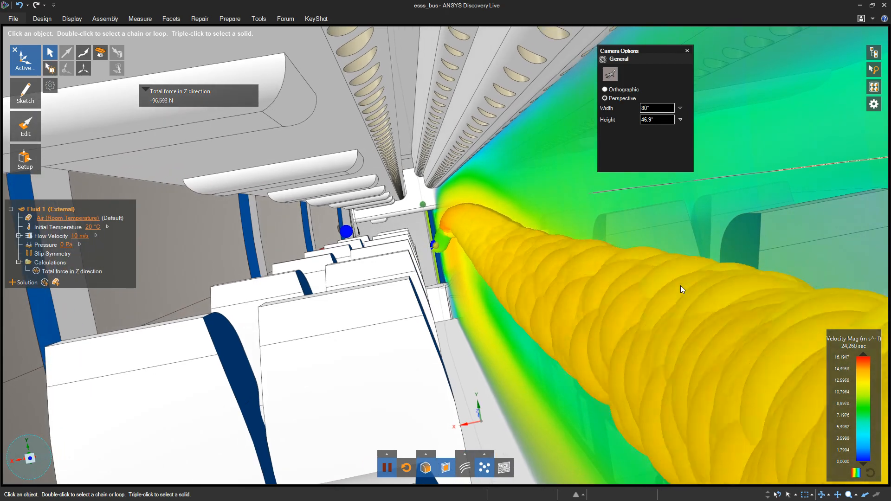
# Turn off the fly-through camera mode, close the camera options, and view the whole bus with its particle wake from the front corner
pyautogui.click(616, 75)
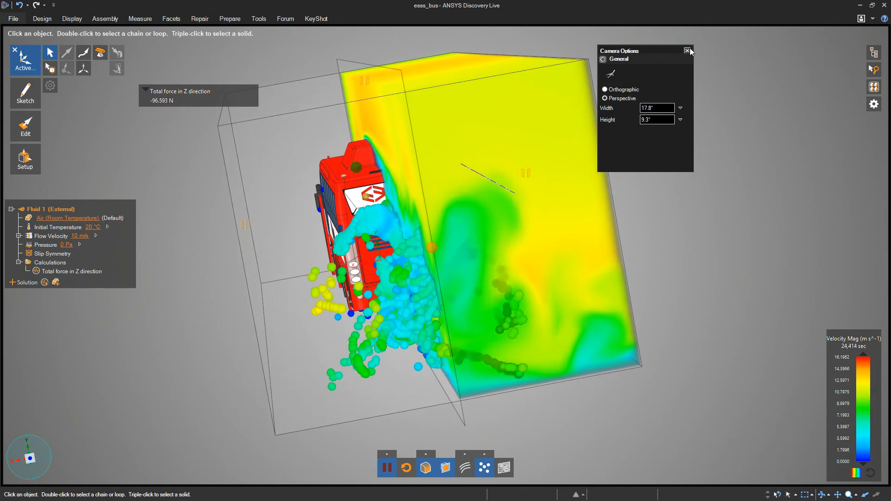
pyautogui.click(688, 50)
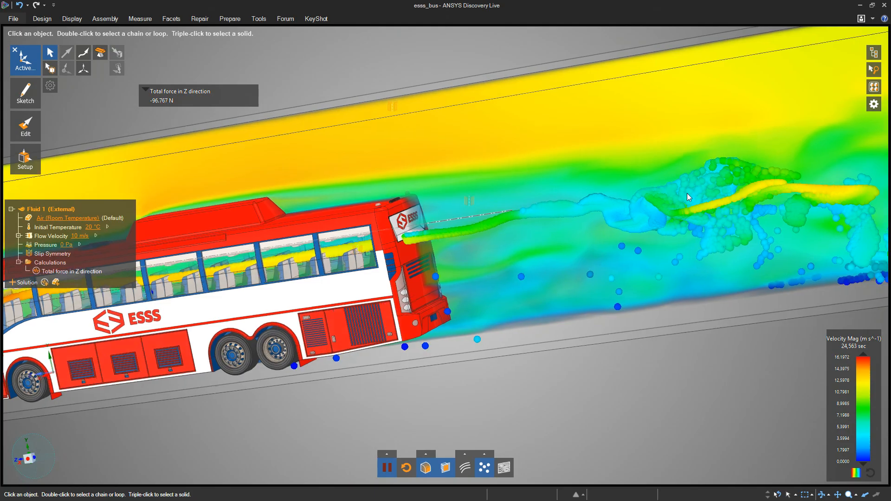
pyautogui.moveTo(672, 199); pyautogui.dragTo(611, 211, button='middle')
pyautogui.scroll(-5, 611, 212)
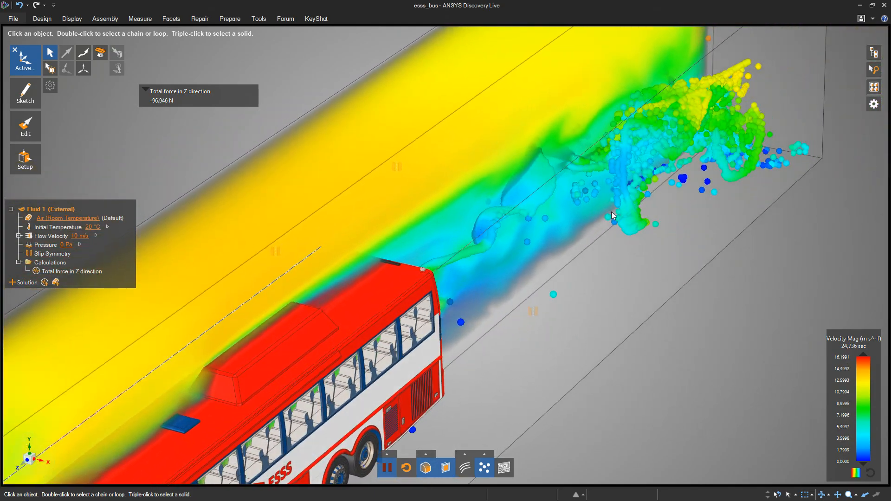
pyautogui.moveTo(611, 215); pyautogui.dragTo(605, 215, button='middle')
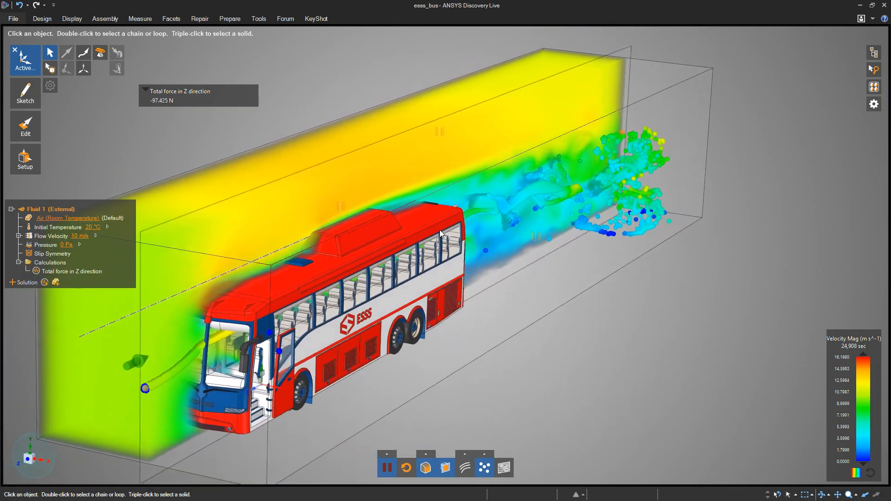